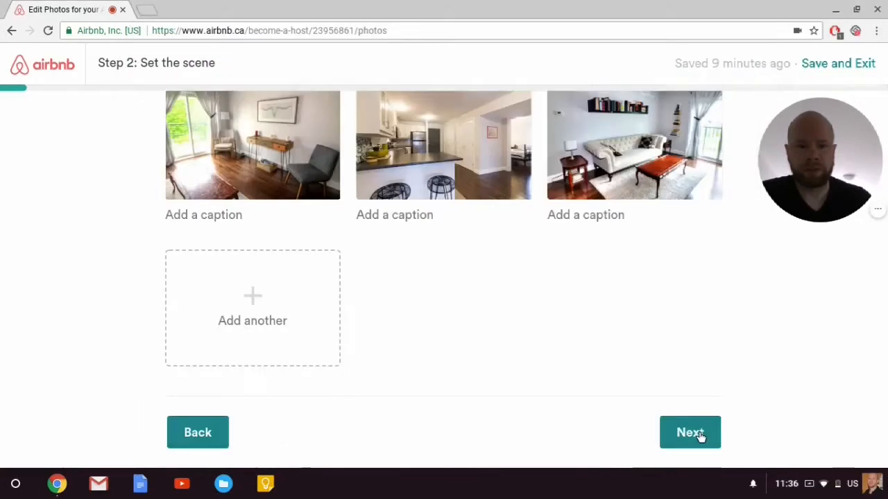
Continue from the photos to the description and enter "Beautiful two bedroom apartment in Ottawa." as the summary
{"action": "left_click", "coordinate": [689, 432]}
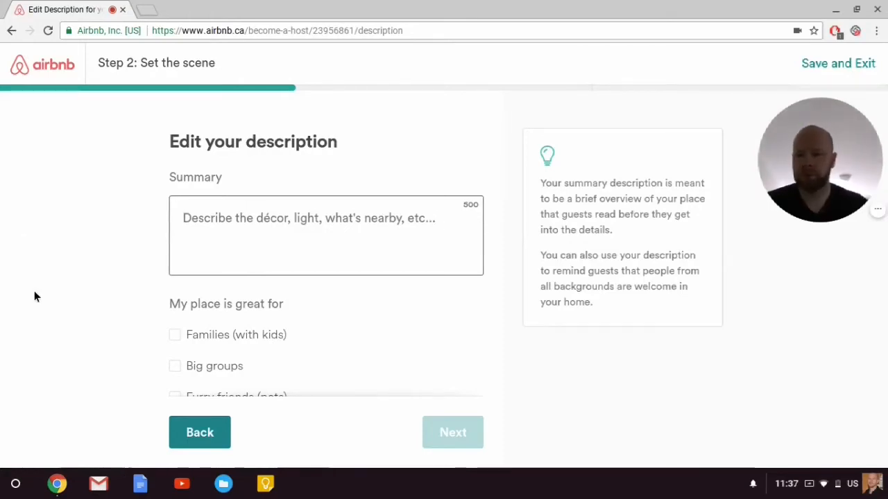
{"action": "type", "text": "Be"}
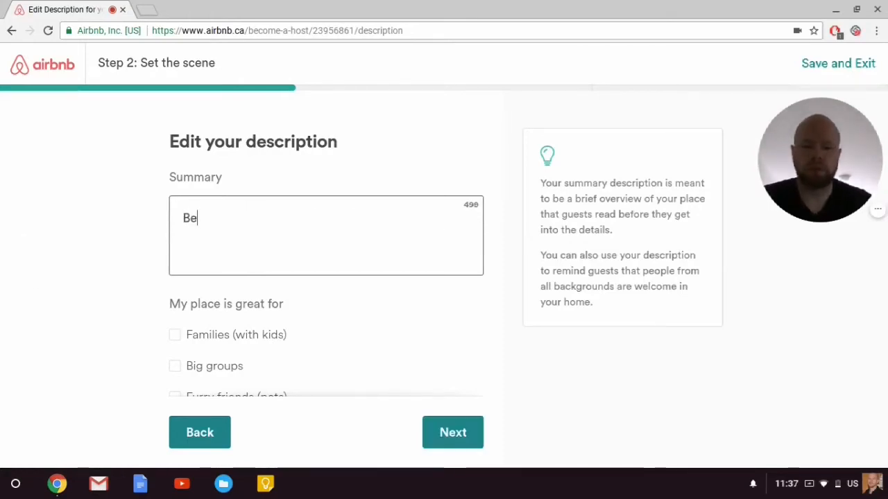
{"action": "type", "text": "utiful"}
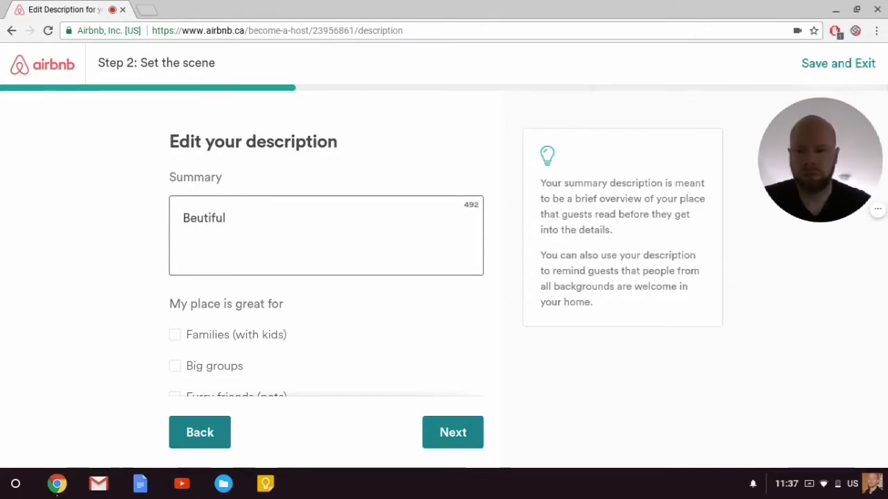
{"action": "key", "text": "BackSpace"}
{"action": "key", "text": "BackSpace"}
{"action": "key", "text": "BackSpace"}
{"action": "key", "text": "BackSpace"}
{"action": "key", "text": "BackSpace"}
{"action": "key", "text": "BackSpace"}
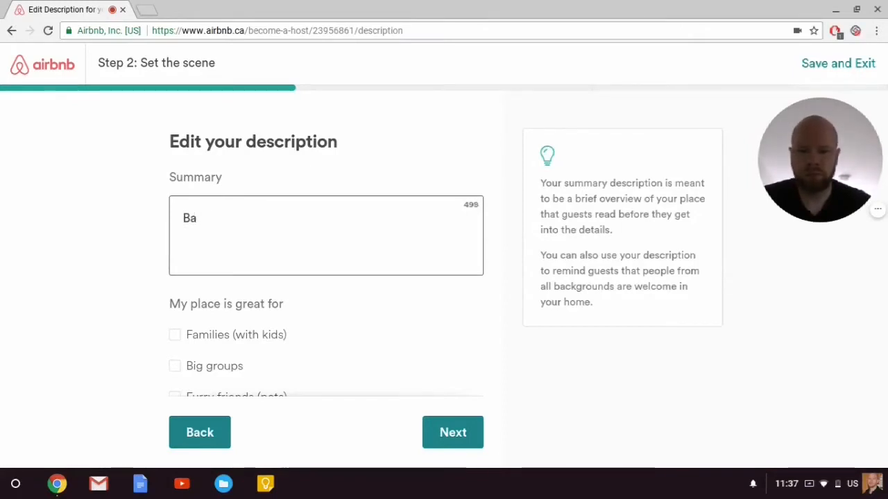
{"action": "type", "text": "autilf"}
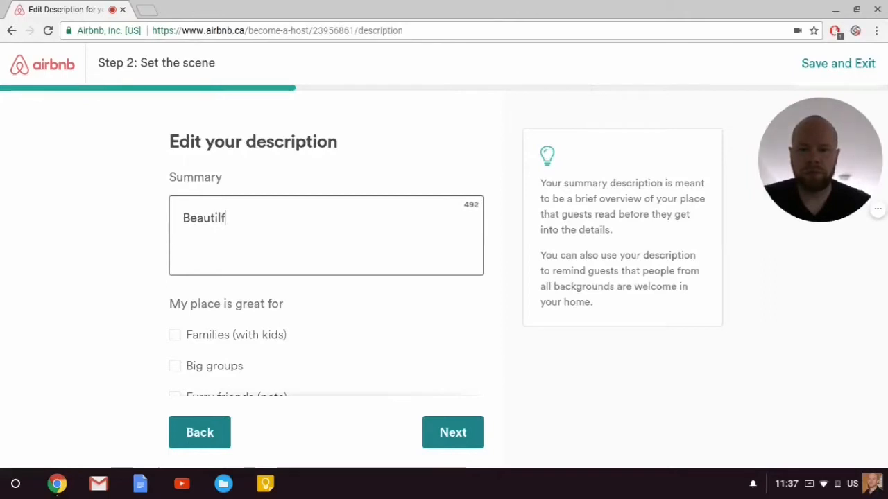
{"action": "key", "text": "BackSpace"}
{"action": "key", "text": "BackSpace"}
{"action": "type", "text": "ful "}
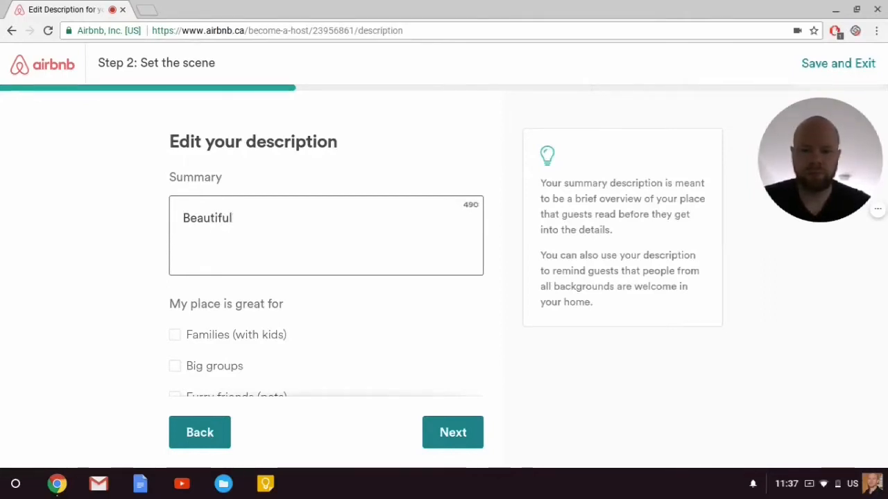
{"action": "type", "text": "two bedroom "}
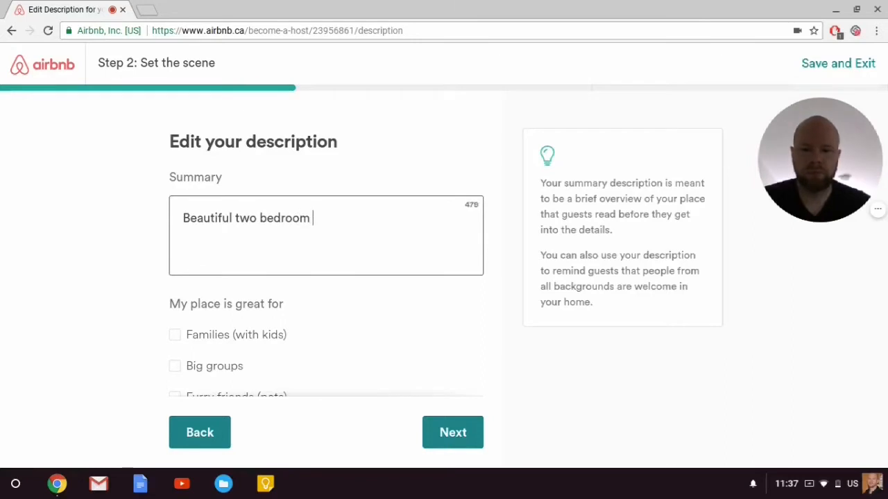
{"action": "type", "text": "apa"}
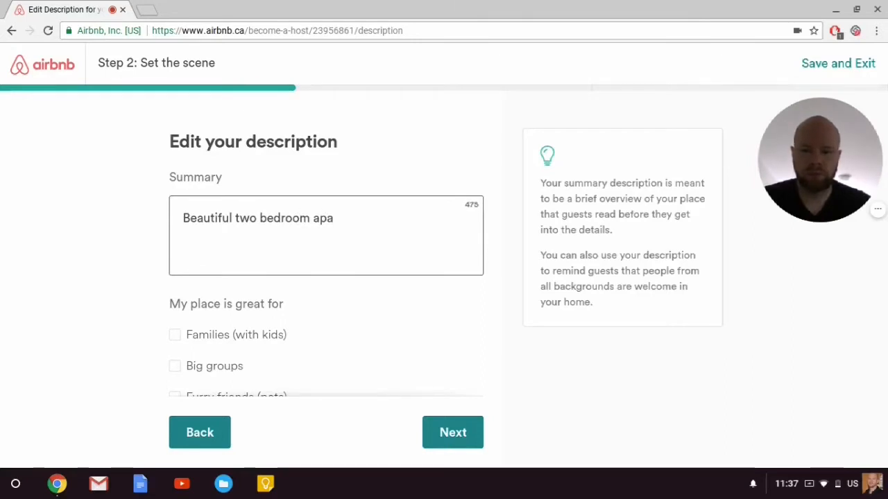
{"action": "type", "text": "rtment"}
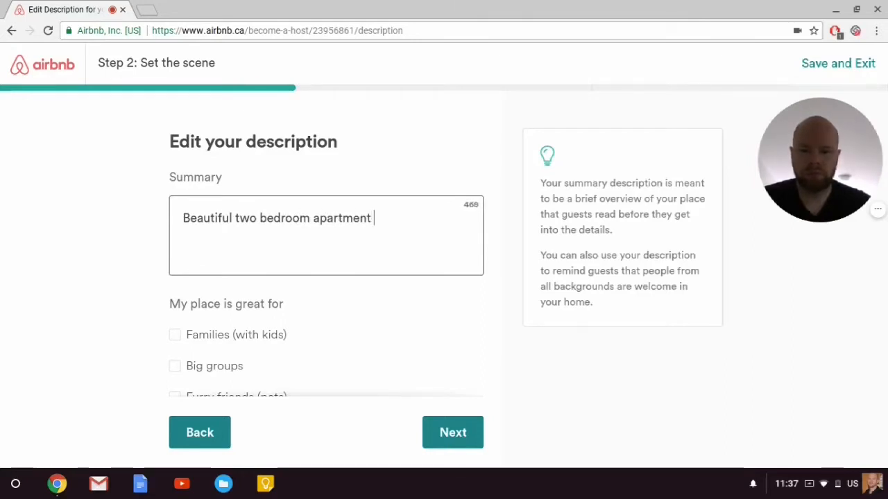
{"action": "type", "text": " in Ott"}
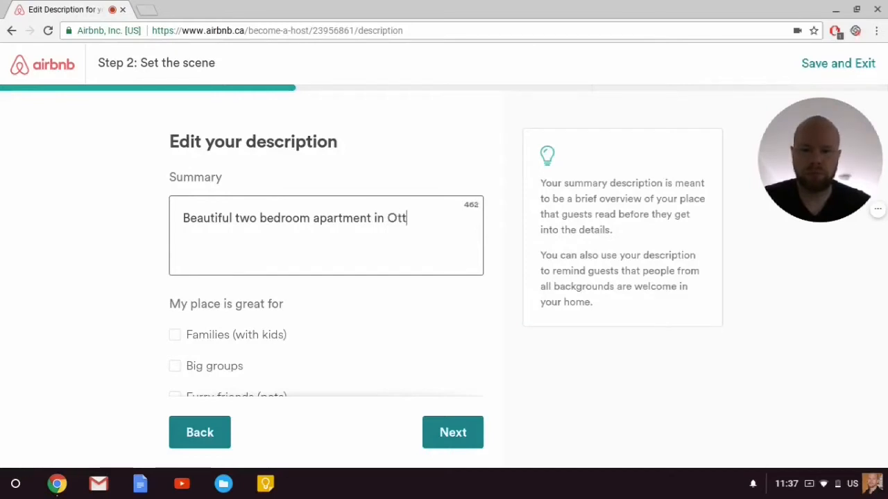
{"action": "type", "text": "awa "}
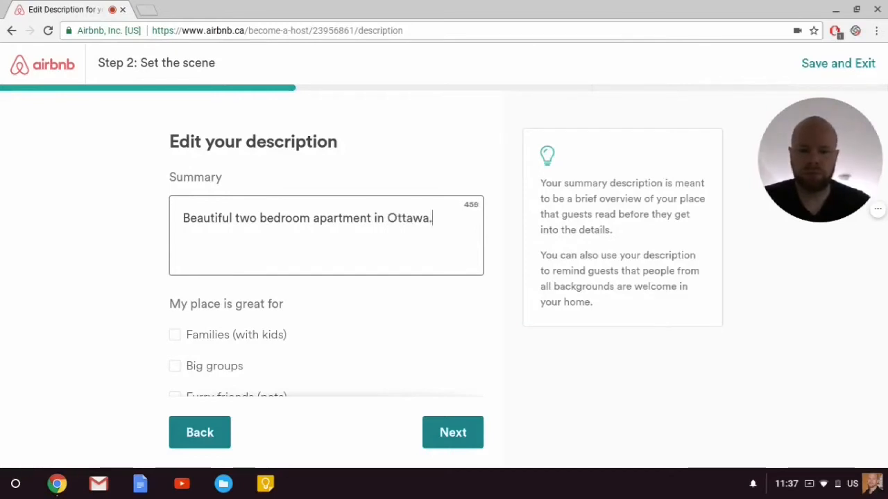
Add the sentence "Perfect for groups!" to the end of the listing summary
{"action": "type", "text": " PErfect for"}
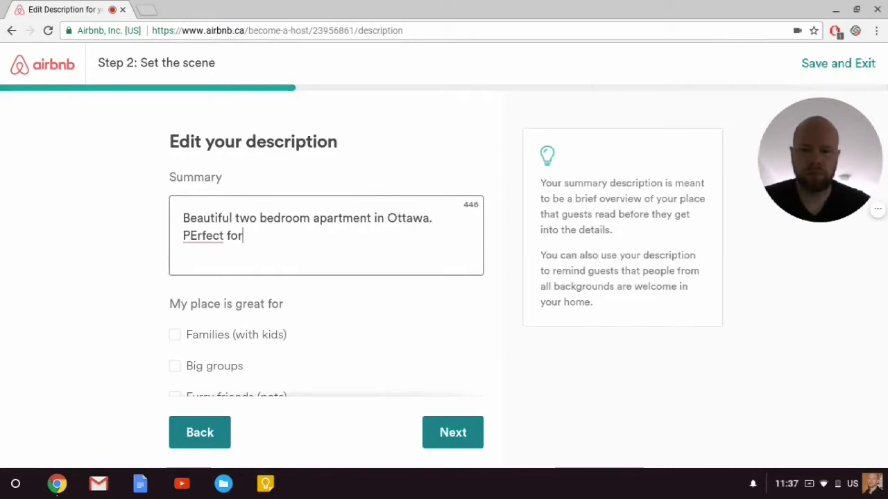
{"action": "key", "text": "BackSpace"}
{"action": "key", "text": "BackSpace"}
{"action": "key", "text": "BackSpace"}
{"action": "key", "text": "BackSpace"}
{"action": "key", "text": "BackSpace"}
{"action": "key", "text": "BackSpace"}
{"action": "key", "text": "BackSpace"}
{"action": "key", "text": "BackSpace"}
{"action": "key", "text": "BackSpace"}
{"action": "key", "text": "BackSpace"}
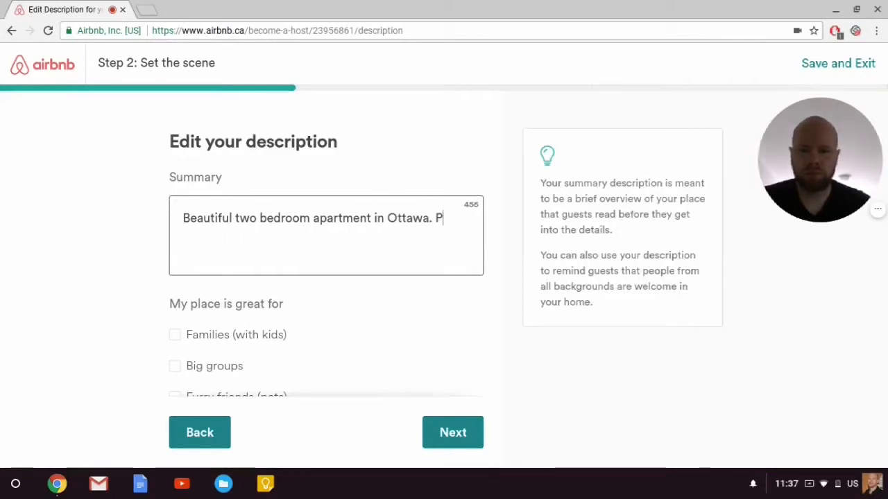
{"action": "type", "text": "erfec"}
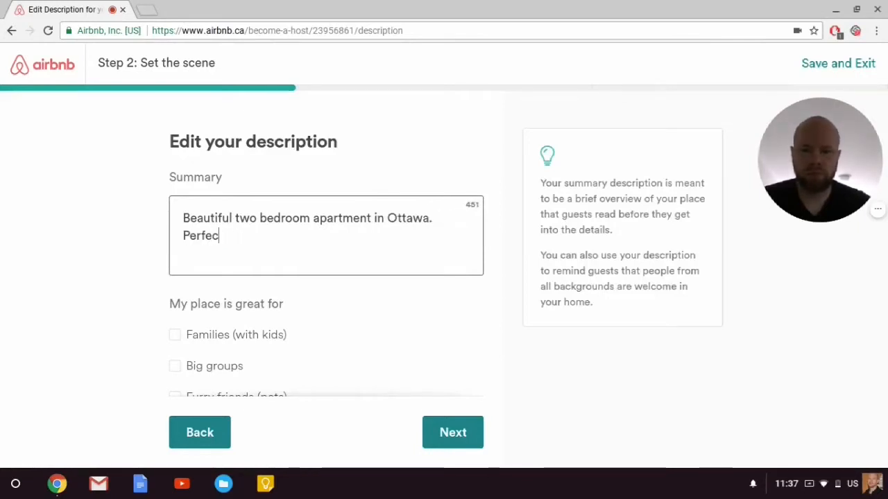
{"action": "type", "text": "t for "}
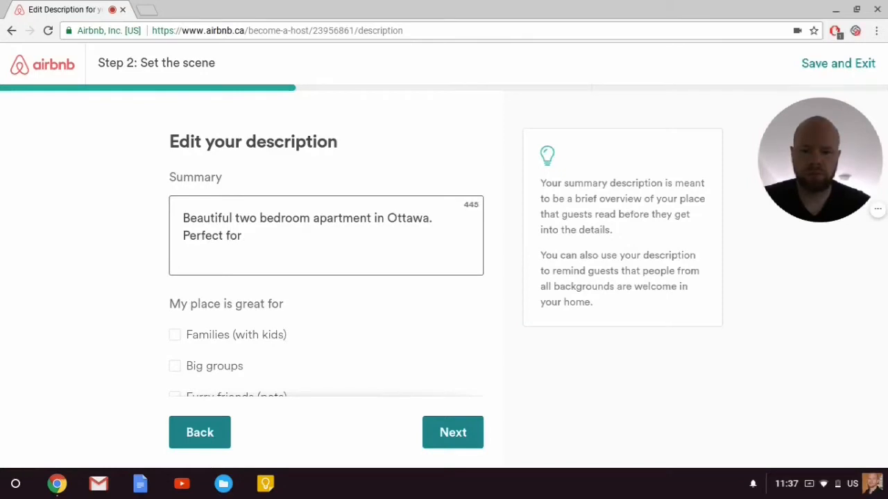
{"action": "type", "text": "grou"}
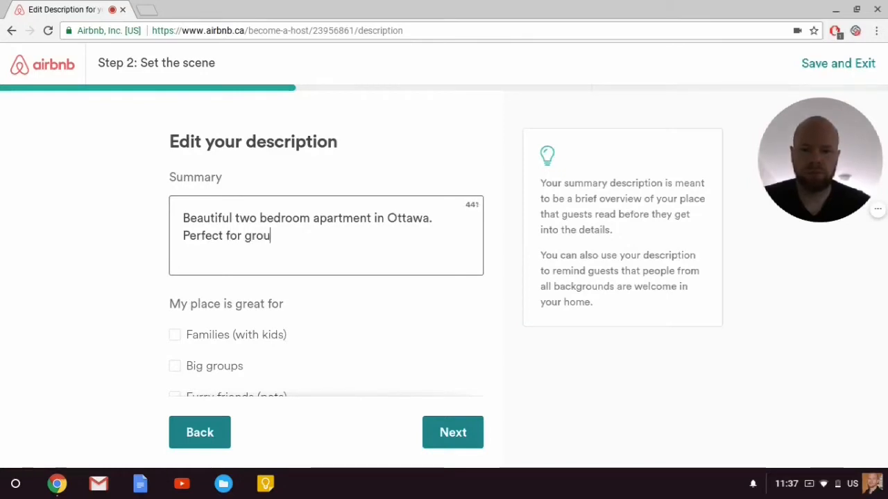
{"action": "type", "text": "ps!"}
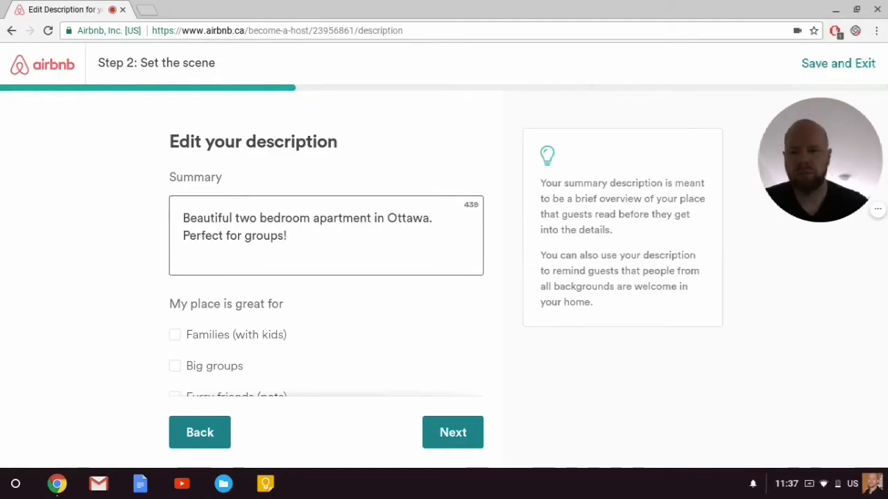
Mark the place as great for Families (with kids)
{"action": "scroll", "coordinate": [53, 228], "scroll_direction": "down", "scroll_amount": 1}
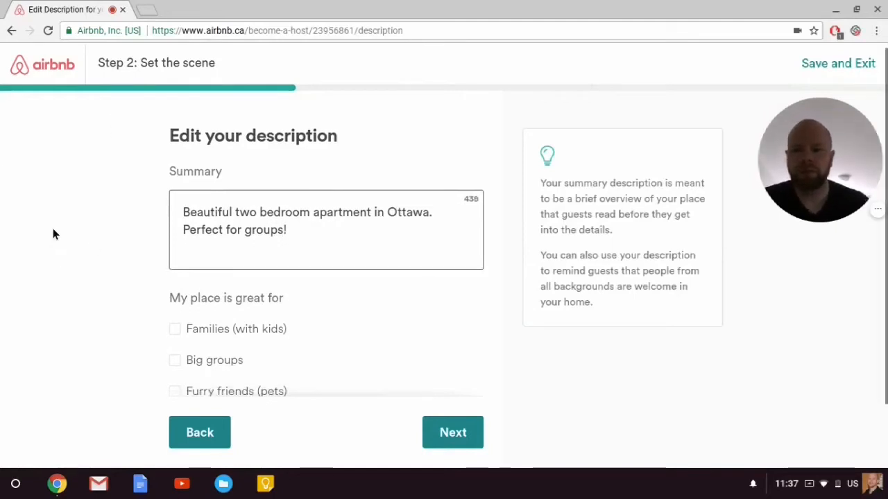
{"action": "scroll", "coordinate": [53, 228], "scroll_direction": "down", "scroll_amount": 2}
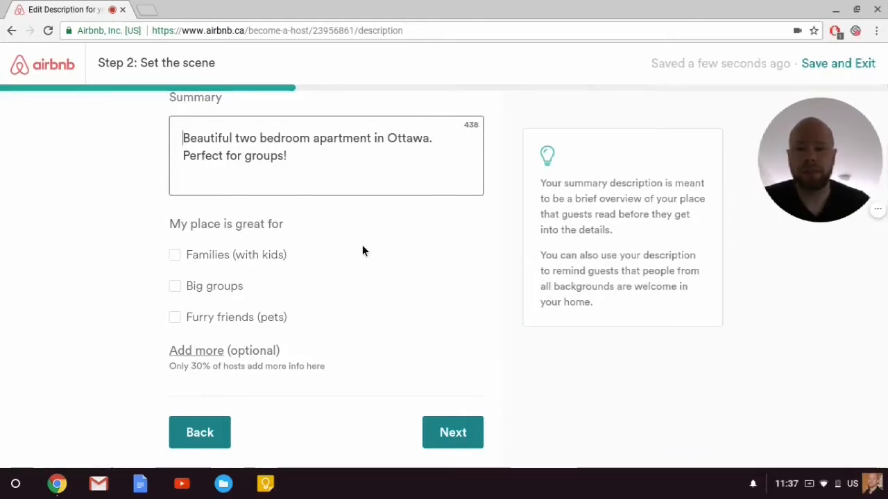
{"action": "left_click", "coordinate": [269, 257]}
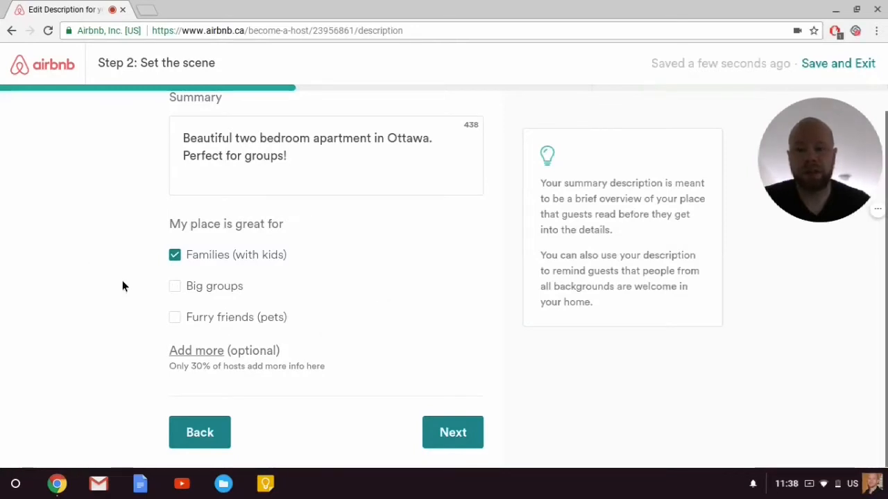
Expand the additional optional description fields and look through them down to the neighbourhood section
{"action": "left_click", "coordinate": [209, 352]}
{"action": "scroll", "coordinate": [342, 235], "scroll_direction": "down", "scroll_amount": 3}
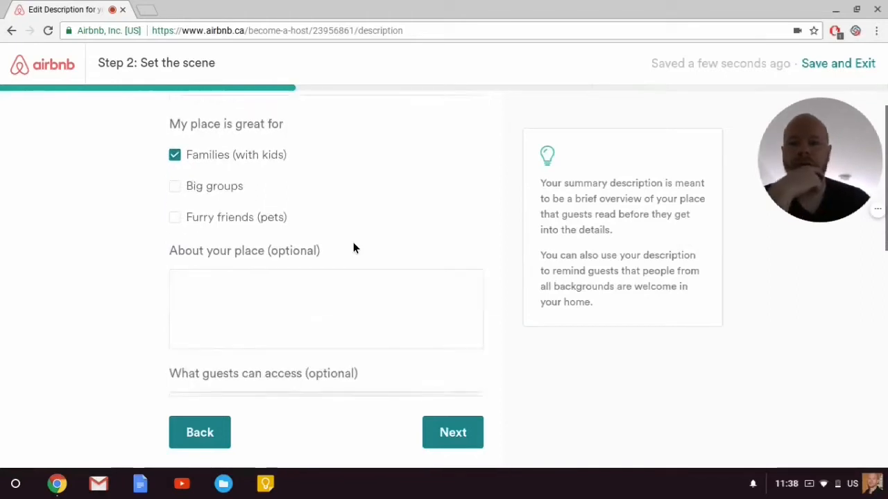
{"action": "scroll", "coordinate": [358, 240], "scroll_direction": "down", "scroll_amount": 3}
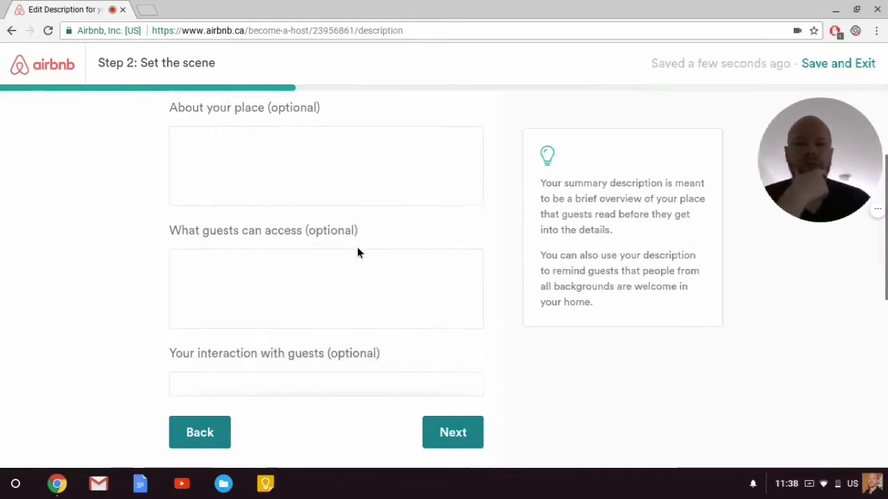
{"action": "scroll", "coordinate": [357, 250], "scroll_direction": "down", "scroll_amount": 2}
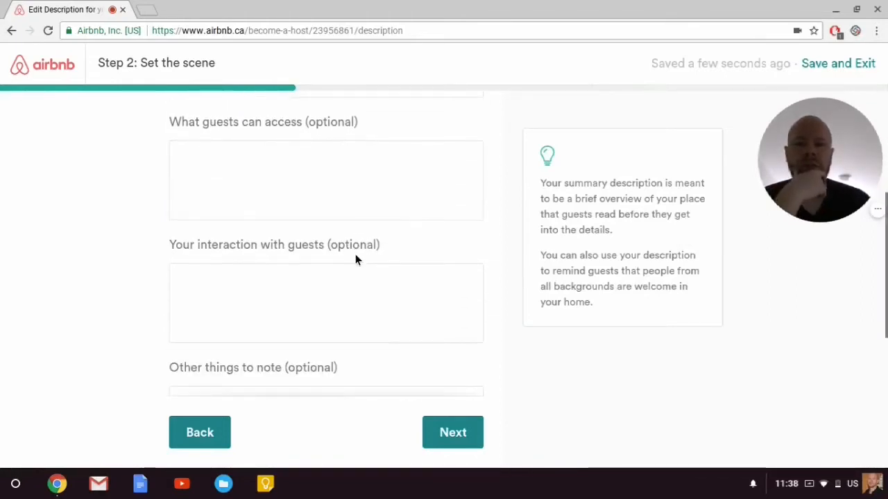
{"action": "scroll", "coordinate": [355, 255], "scroll_direction": "down", "scroll_amount": 1}
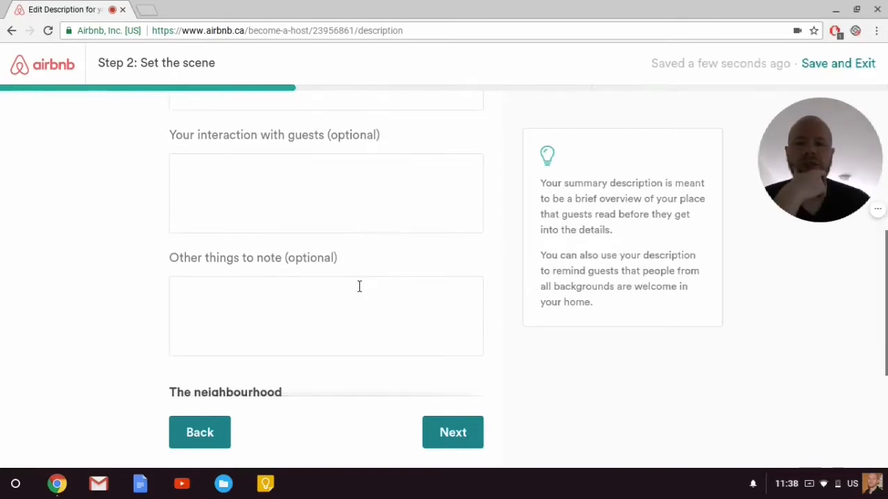
{"action": "scroll", "coordinate": [357, 303], "scroll_direction": "down", "scroll_amount": 5}
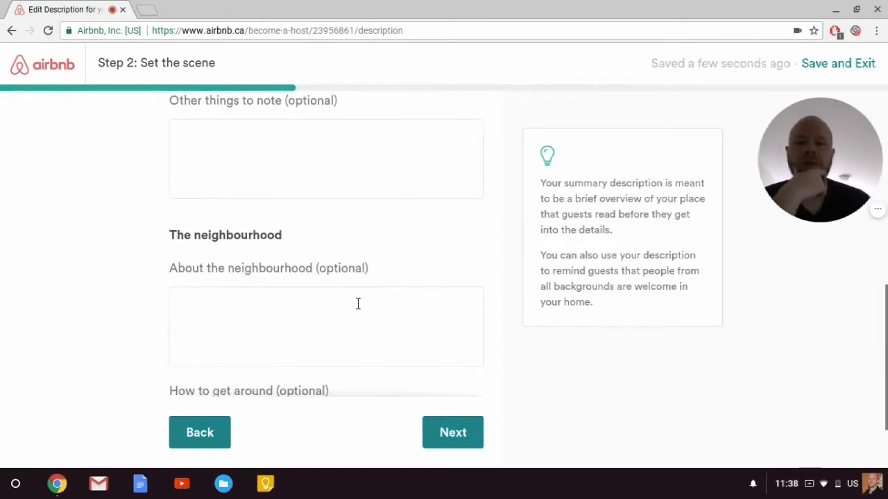
{"action": "scroll", "coordinate": [356, 313], "scroll_direction": "up", "scroll_amount": 8}
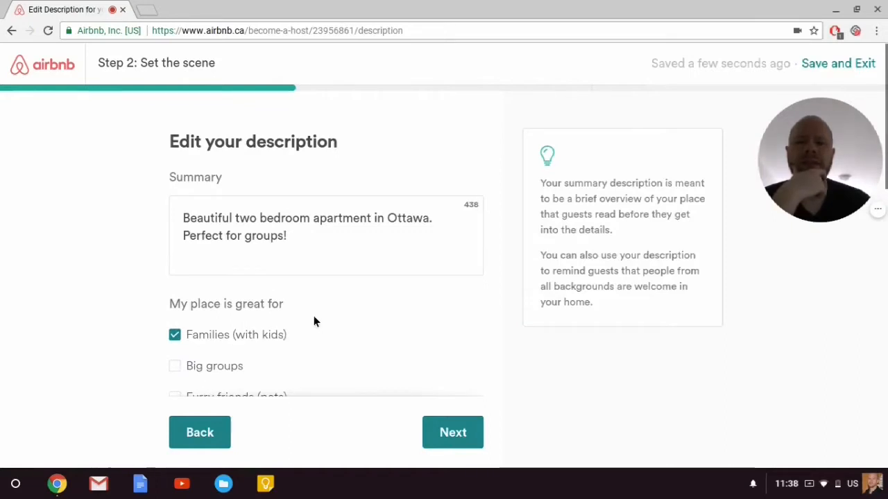
Review the guidance for the optional fields on the place, guest access, interaction with guests and other things to note
{"action": "scroll", "coordinate": [313, 317], "scroll_direction": "down", "scroll_amount": 3}
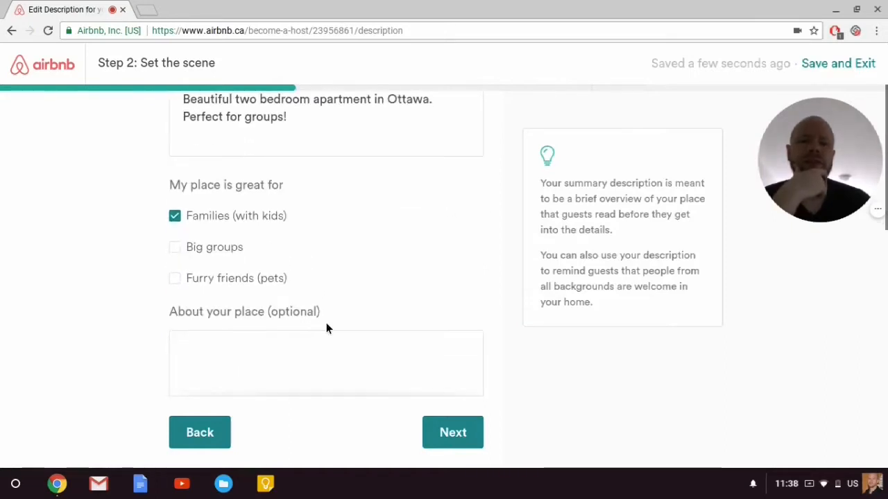
{"action": "scroll", "coordinate": [323, 327], "scroll_direction": "down", "scroll_amount": 2}
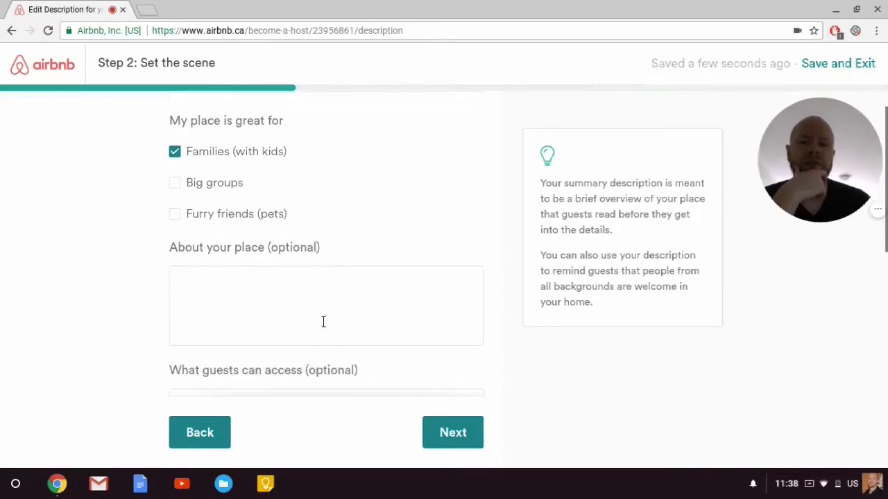
{"action": "scroll", "coordinate": [330, 299], "scroll_direction": "down", "scroll_amount": 3}
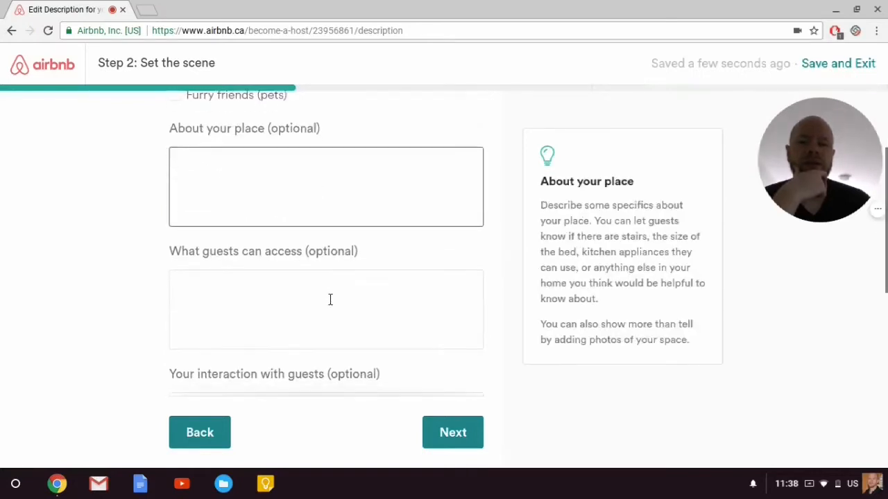
{"action": "left_click", "coordinate": [331, 300]}
{"action": "scroll", "coordinate": [330, 300], "scroll_direction": "down", "scroll_amount": 1}
{"action": "scroll", "coordinate": [330, 299], "scroll_direction": "down", "scroll_amount": 2}
{"action": "left_click", "coordinate": [331, 301]}
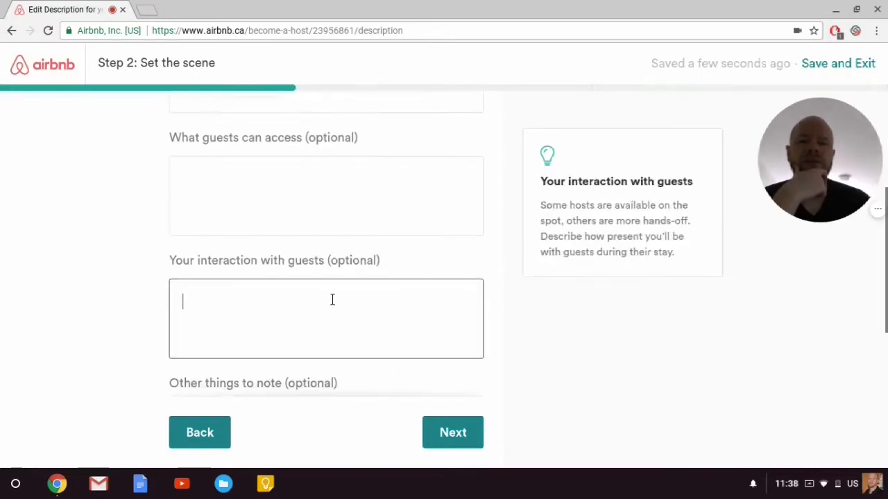
{"action": "scroll", "coordinate": [333, 303], "scroll_direction": "down", "scroll_amount": 3}
{"action": "left_click", "coordinate": [335, 309]}
{"action": "scroll", "coordinate": [335, 309], "scroll_direction": "down", "scroll_amount": 3}
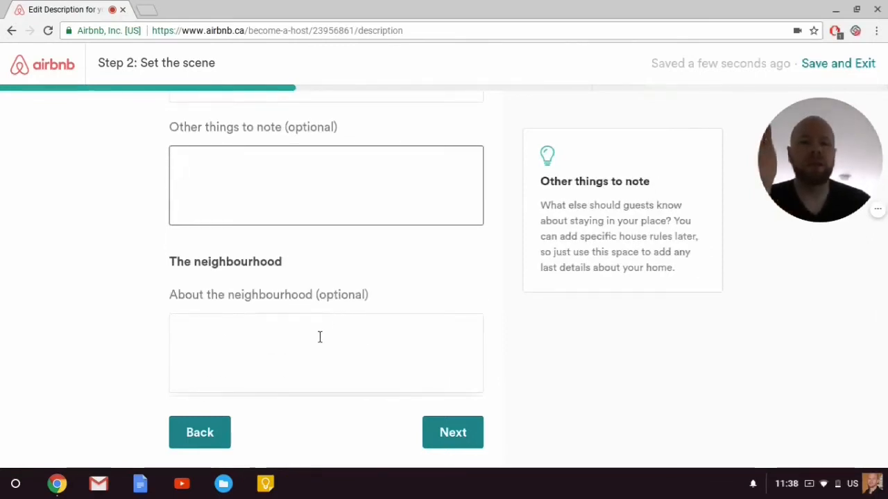
{"action": "scroll", "coordinate": [319, 336], "scroll_direction": "up", "scroll_amount": 5}
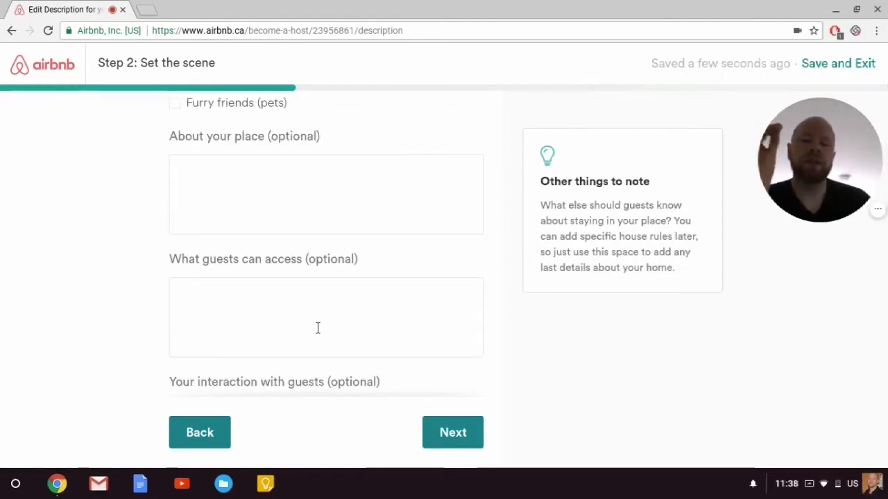
Leave the optional description fields blank, title the listing "Cozy 2 Bedroom with Parking Downtown" and save it
{"action": "left_click", "coordinate": [466, 442]}
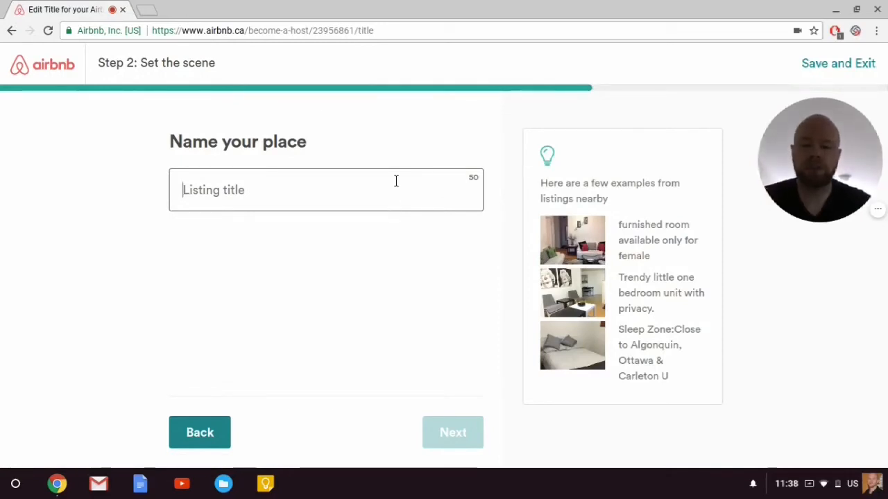
{"action": "type", "text": "Coz"}
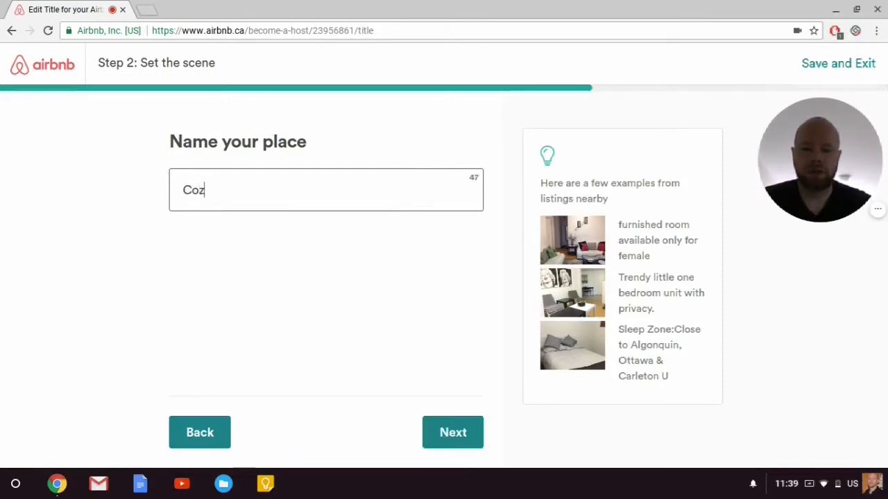
{"action": "type", "text": "y 2"}
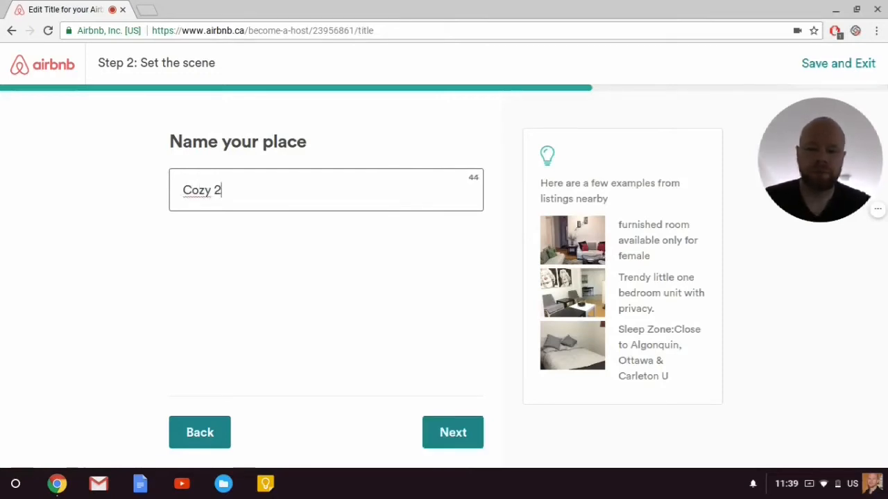
{"action": "type", "text": " Bedrrom"}
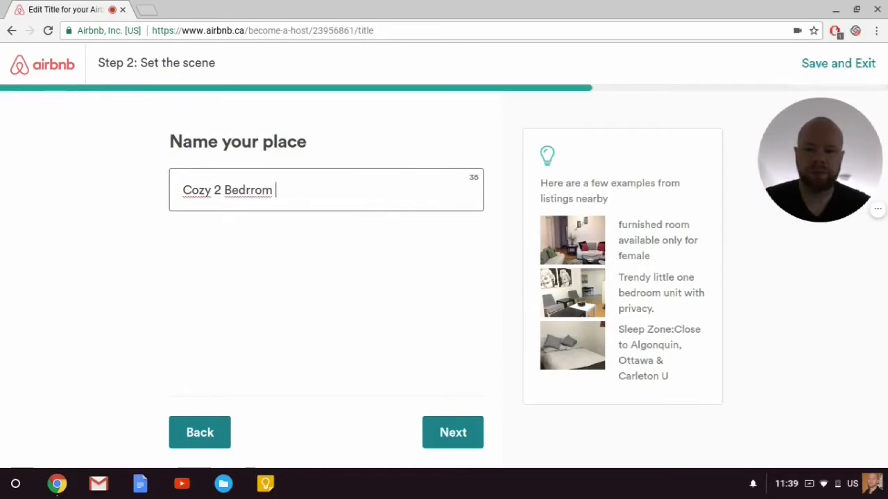
{"action": "key", "text": "BackSpace"}
{"action": "key", "text": "BackSpace"}
{"action": "key", "text": "BackSpace"}
{"action": "key", "text": "BackSpace"}
{"action": "type", "text": "oom with "}
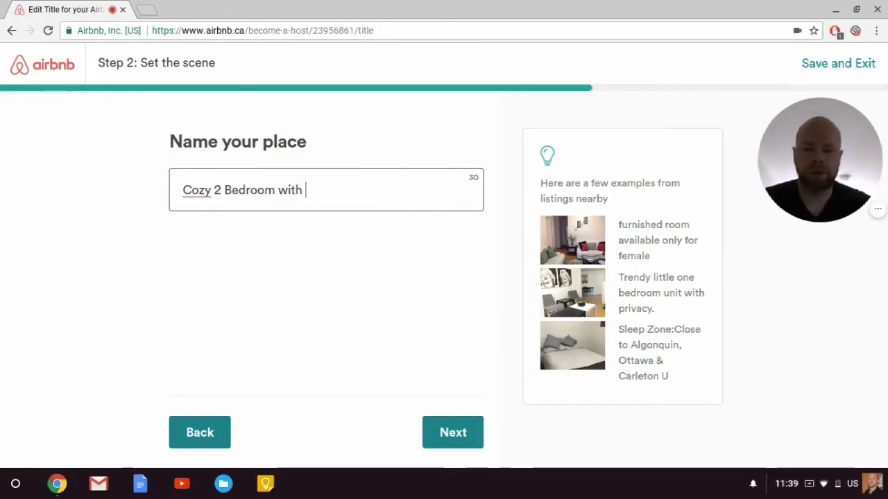
{"action": "type", "text": "PArking"}
{"action": "key", "text": "BackSpace"}
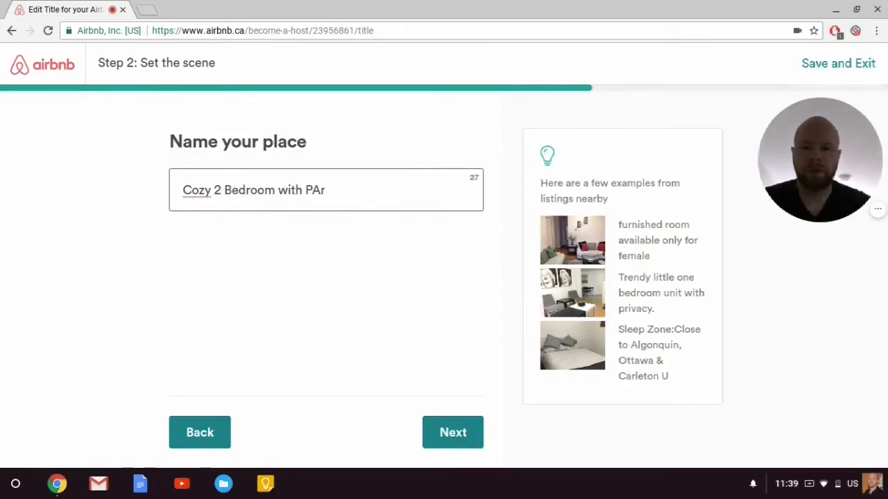
{"action": "key", "text": "BackSpace"}
{"action": "key", "text": "BackSpace"}
{"action": "type", "text": "arking"}
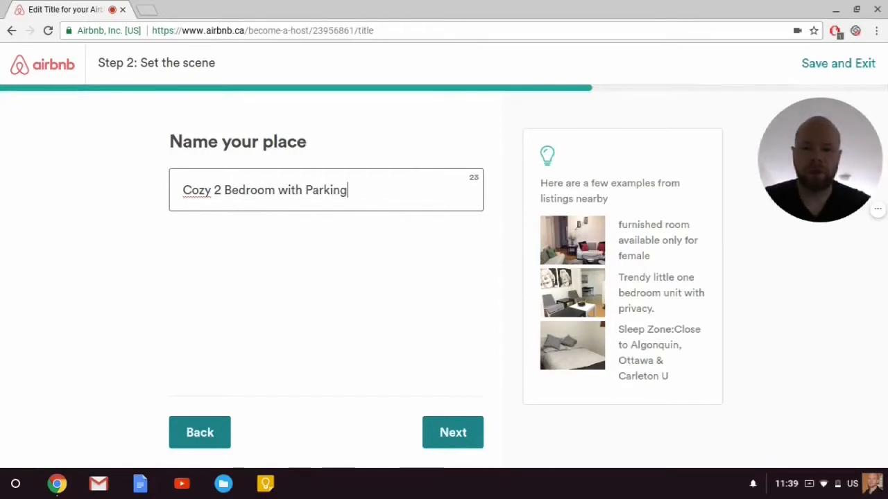
{"action": "type", "text": " Downtown"}
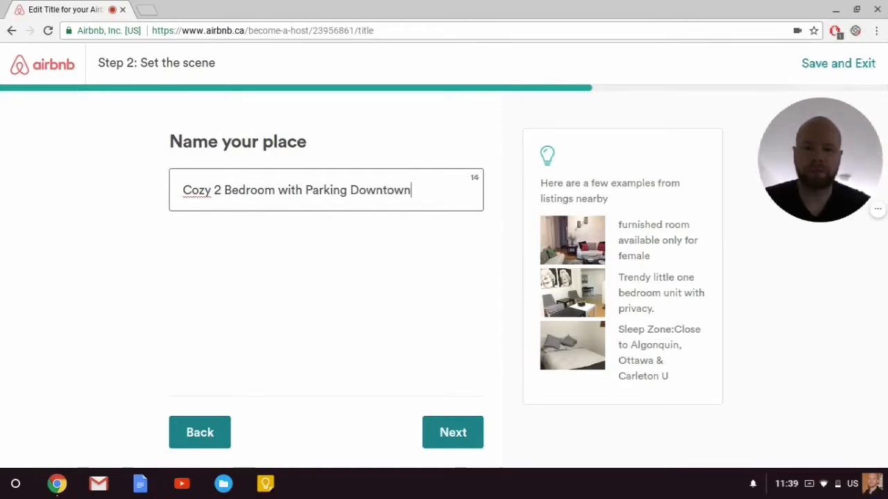
{"action": "right_click", "coordinate": [203, 190]}
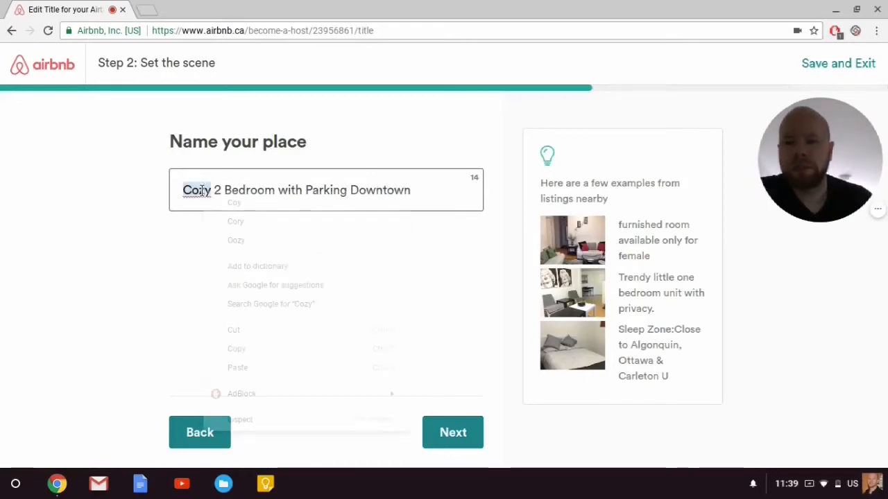
{"action": "left_click", "coordinate": [115, 192]}
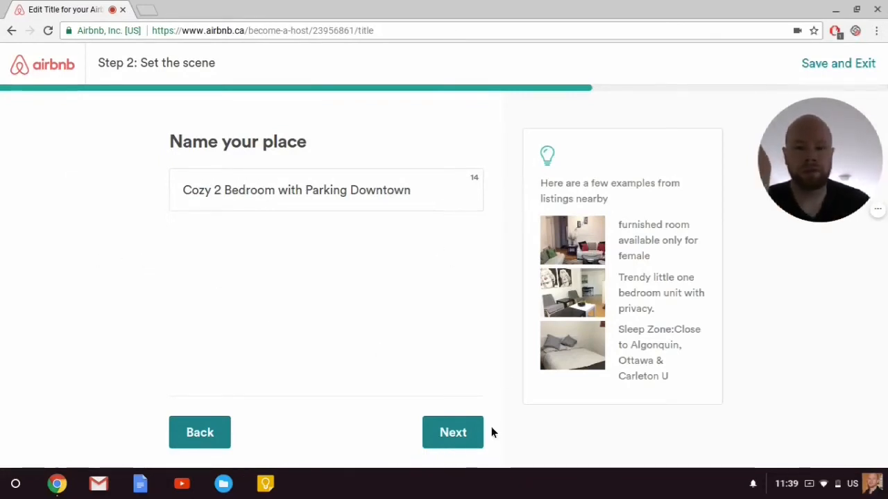
{"action": "left_click", "coordinate": [458, 432]}
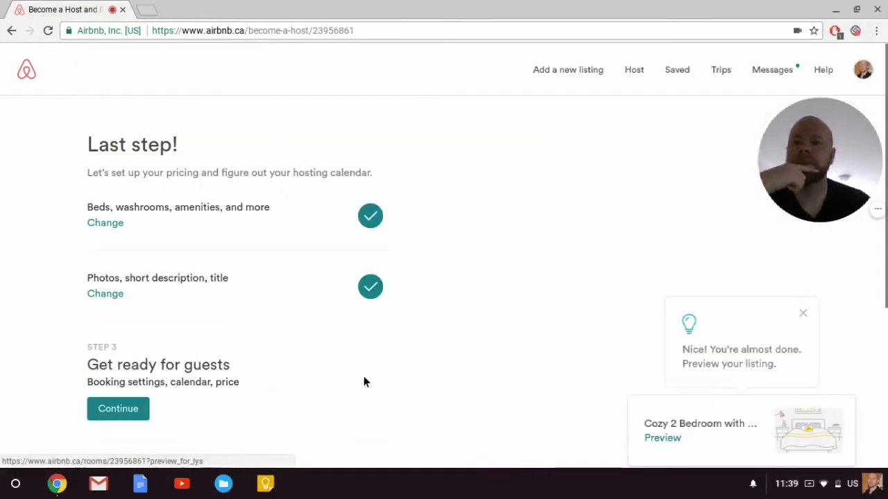
Start step 3, Get ready for guests, and review Airbnb's guest requirements
{"action": "scroll", "coordinate": [223, 354], "scroll_direction": "down", "scroll_amount": 2}
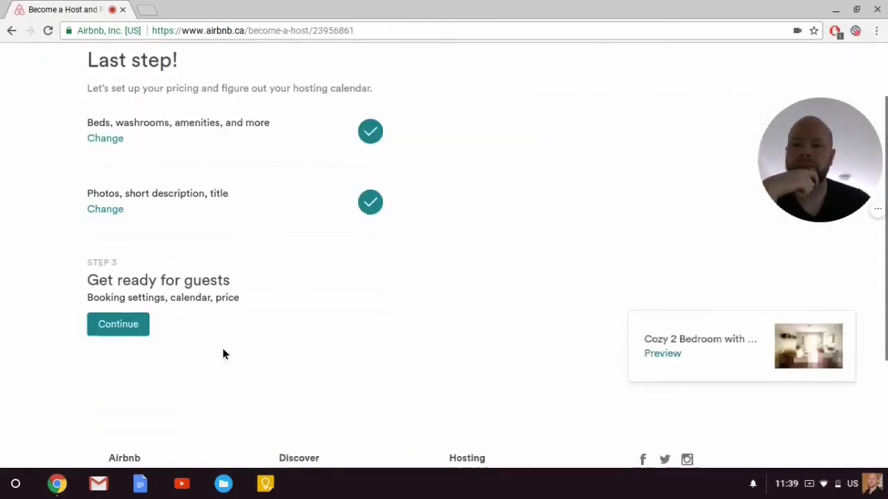
{"action": "left_click", "coordinate": [122, 325]}
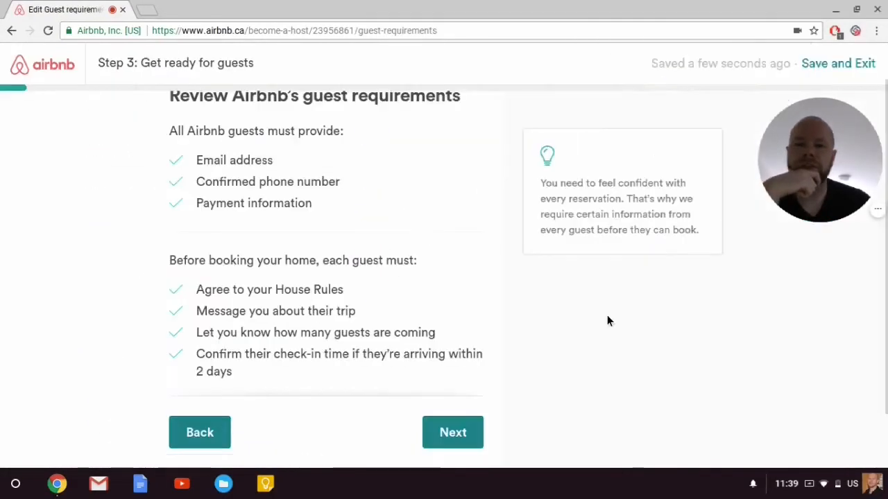
{"action": "scroll", "coordinate": [401, 258], "scroll_direction": "up", "scroll_amount": 1}
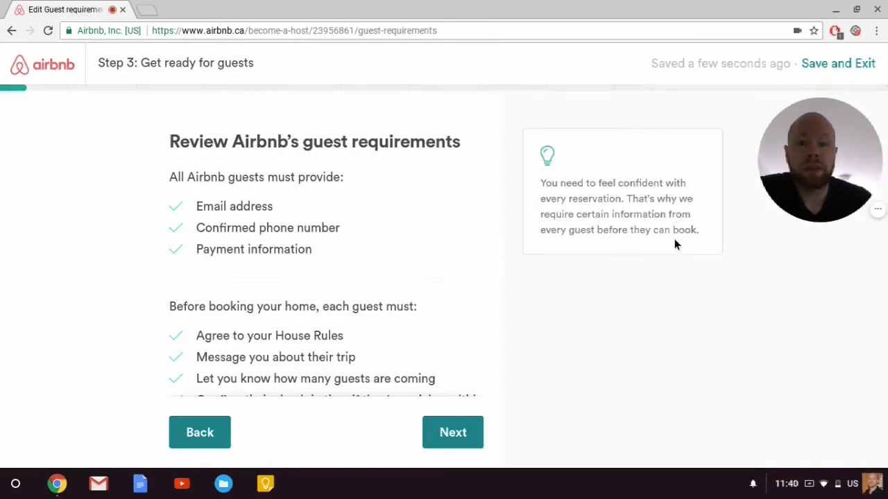
{"action": "scroll", "coordinate": [255, 281], "scroll_direction": "down", "scroll_amount": 2}
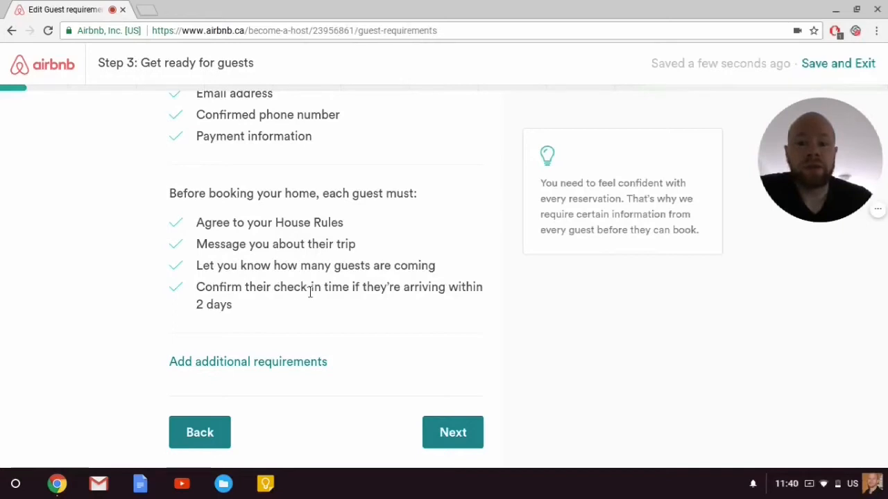
Expand the additional guest requirements, leave both options unselected and continue to the house rules
{"action": "left_click", "coordinate": [259, 366]}
{"action": "scroll", "coordinate": [356, 251], "scroll_direction": "down", "scroll_amount": 3}
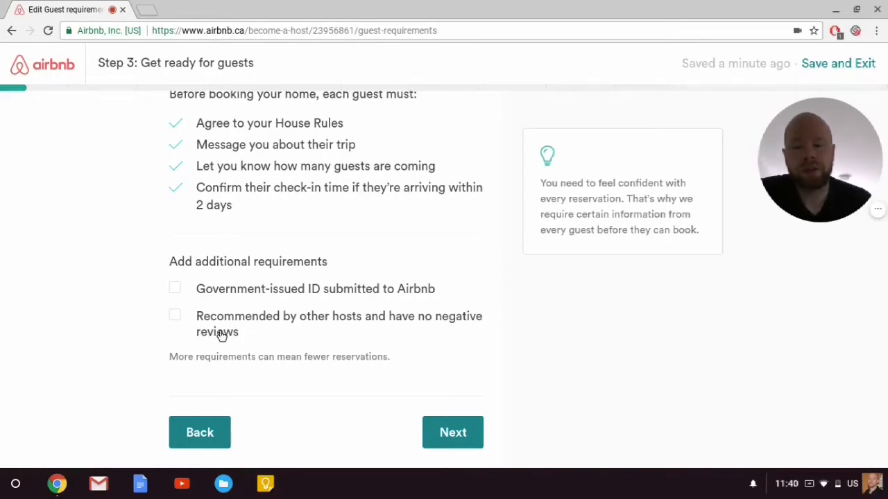
{"action": "left_click", "coordinate": [442, 435]}
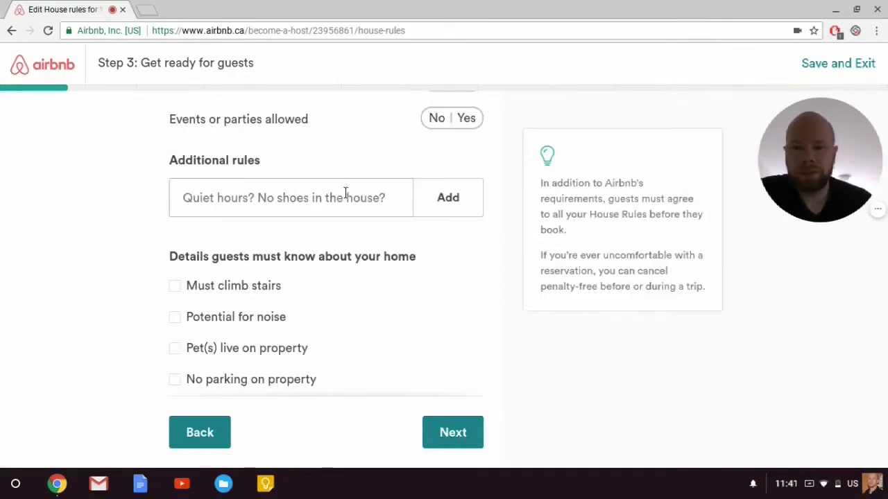
Add the additional house rule "Please be quiet between 10:00pm - 7:00am"
{"action": "left_click", "coordinate": [345, 199]}
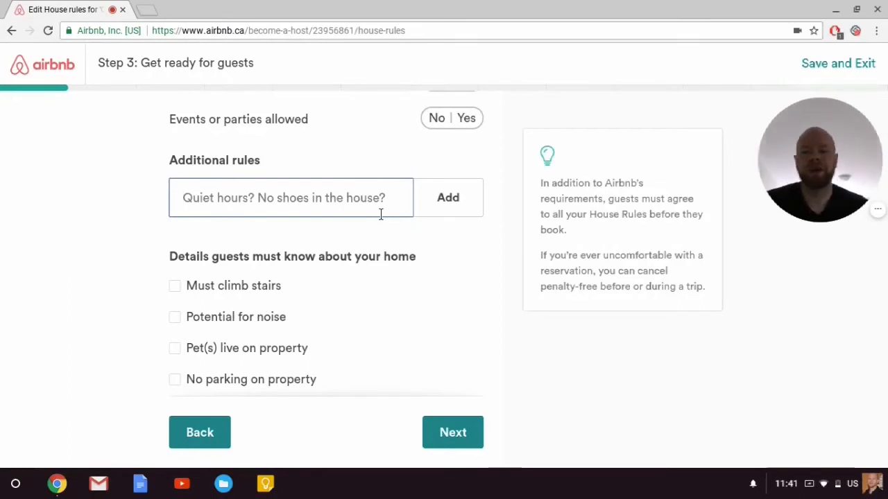
{"action": "type", "text": "Please "}
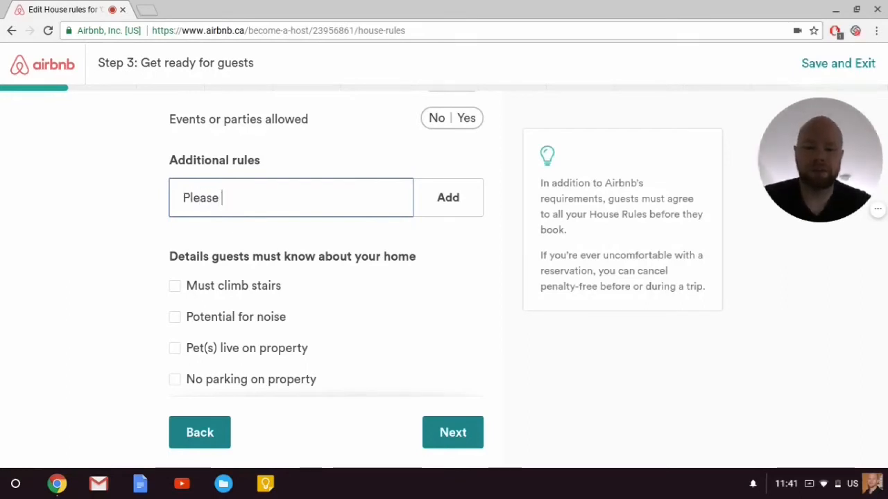
{"action": "type", "text": "be quie"}
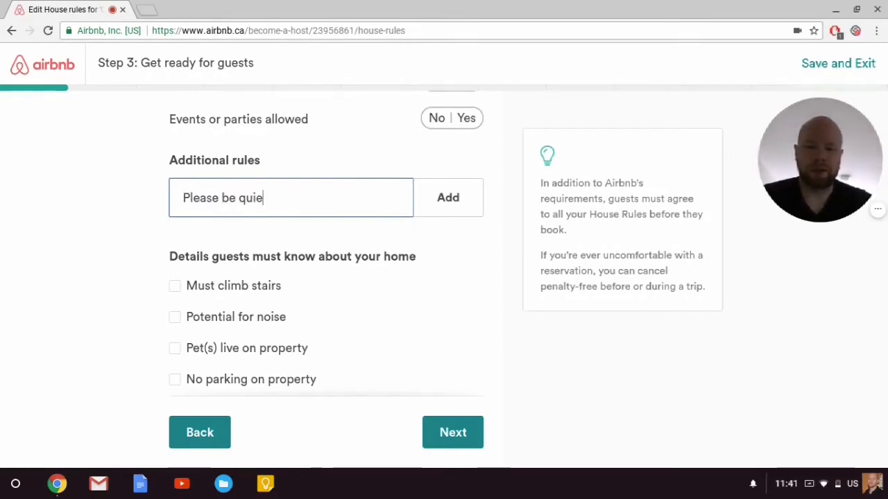
{"action": "type", "text": "t between"}
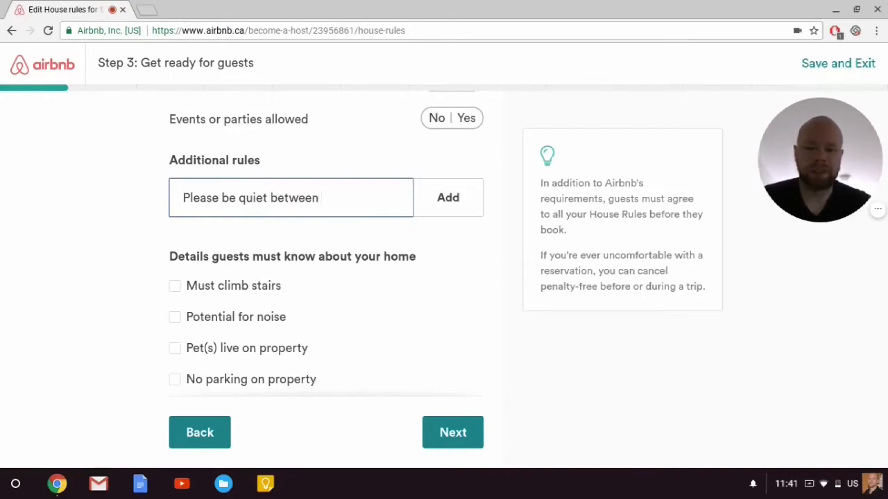
{"action": "type", "text": " 10:"}
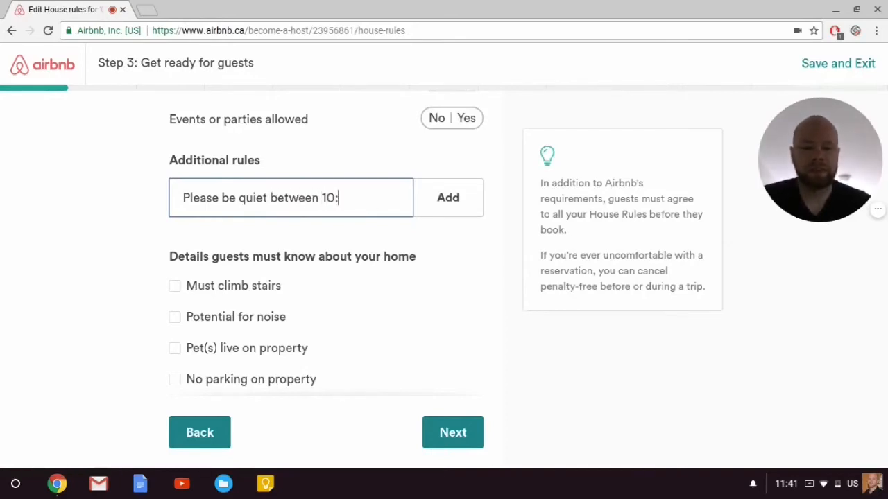
{"action": "type", "text": "00pm"}
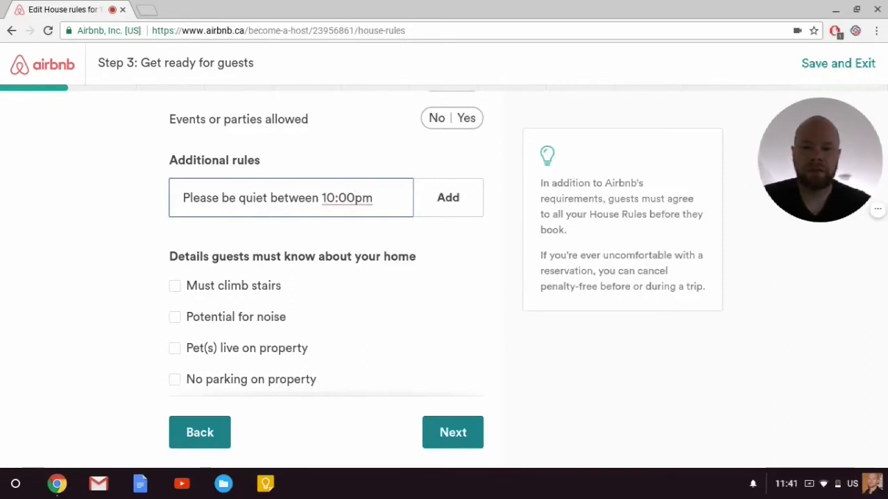
{"action": "type", "text": " -"}
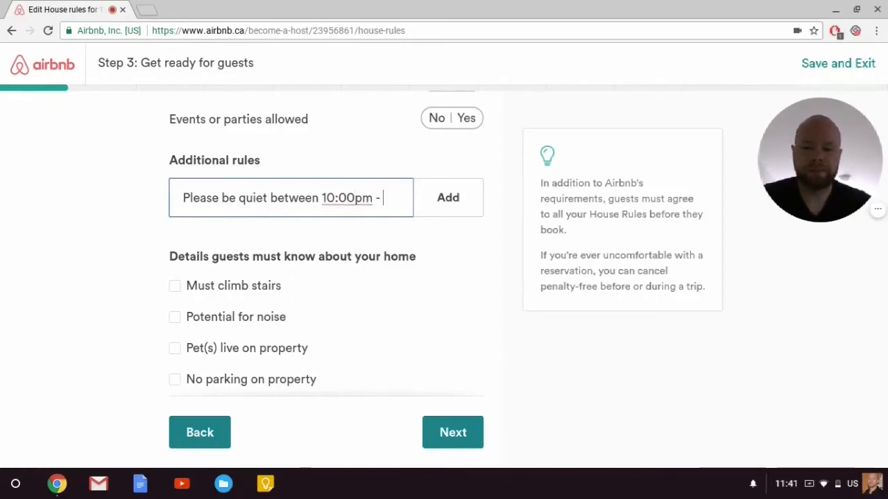
{"action": "type", "text": " 7:00am"}
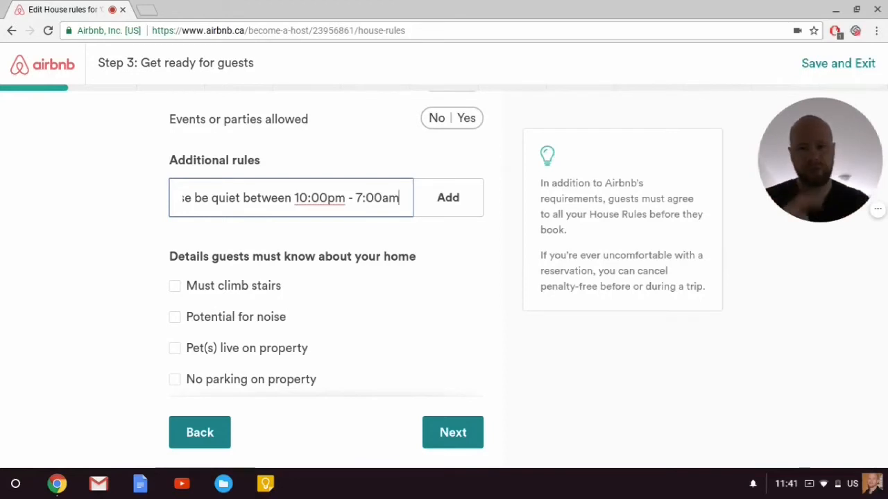
{"action": "left_click", "coordinate": [468, 206]}
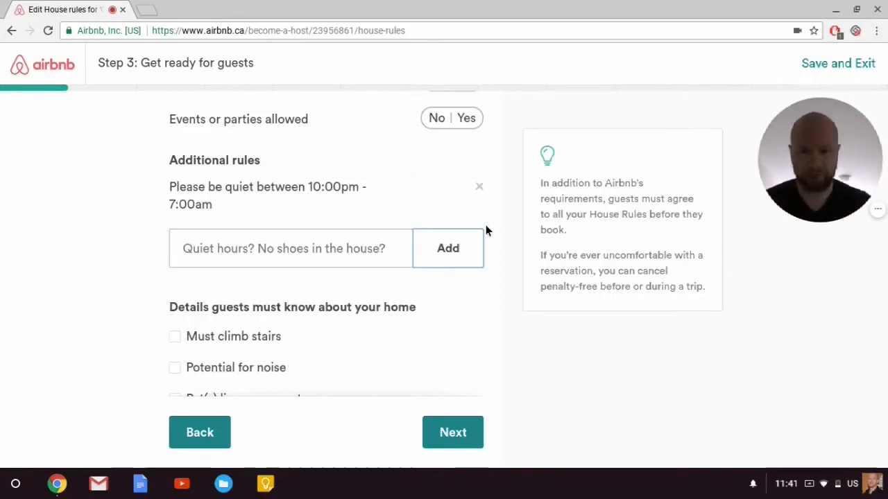
Set the house rules to suitable for children (2-12 years) and not suitable for infants (Under 2 years)
{"action": "scroll", "coordinate": [453, 202], "scroll_direction": "up", "scroll_amount": 3}
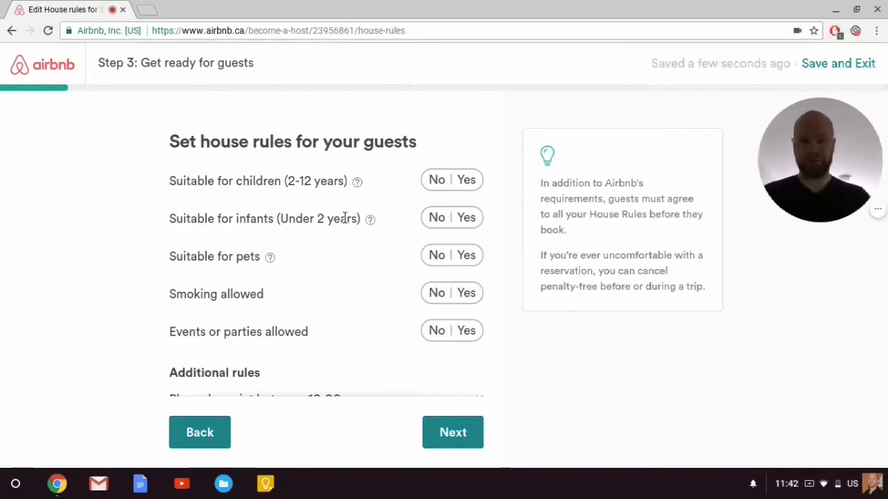
{"action": "left_click", "coordinate": [462, 184]}
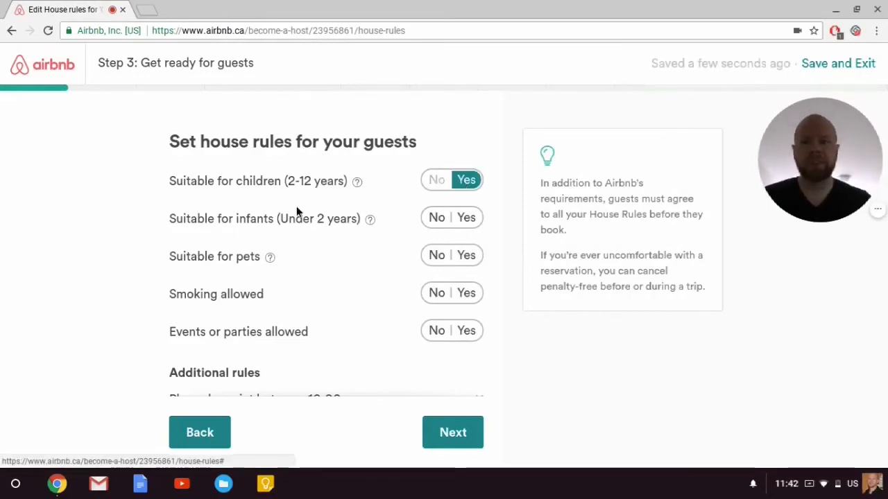
{"action": "left_click", "coordinate": [435, 225]}
{"action": "scroll", "coordinate": [434, 227], "scroll_direction": "down", "scroll_amount": 1}
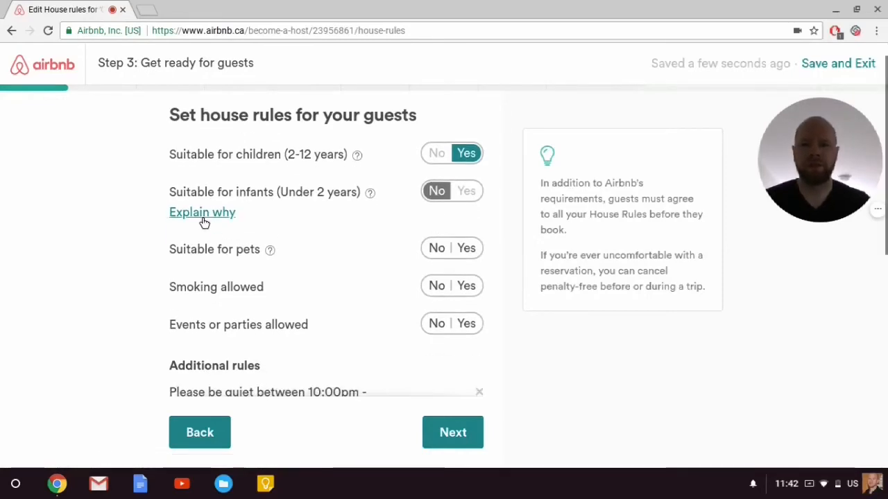
Save the explanation "Do not own a crib." for why the listing is not suitable for infants
{"action": "left_click", "coordinate": [203, 213]}
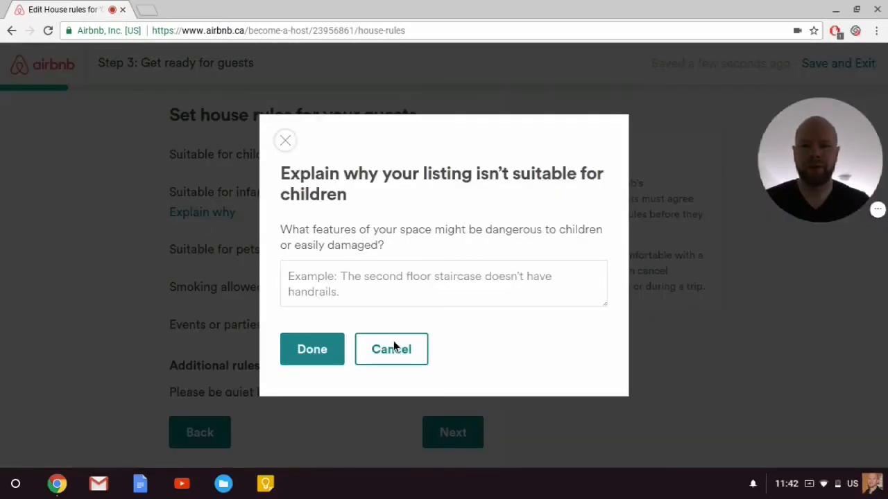
{"action": "left_click", "coordinate": [386, 281]}
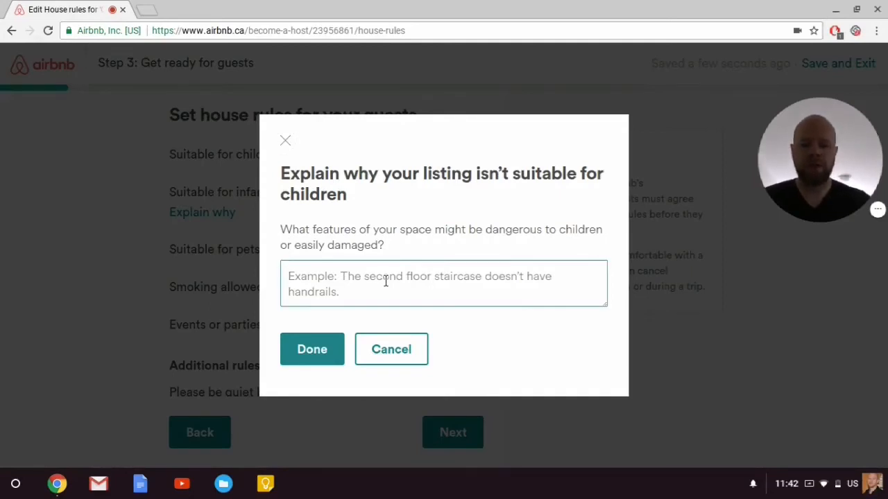
{"action": "type", "text": "Do not own"}
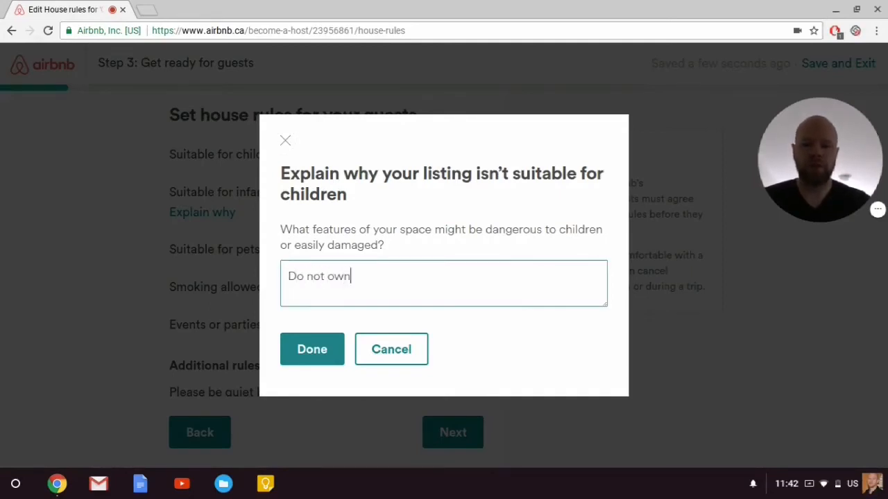
{"action": "type", "text": " a cri"}
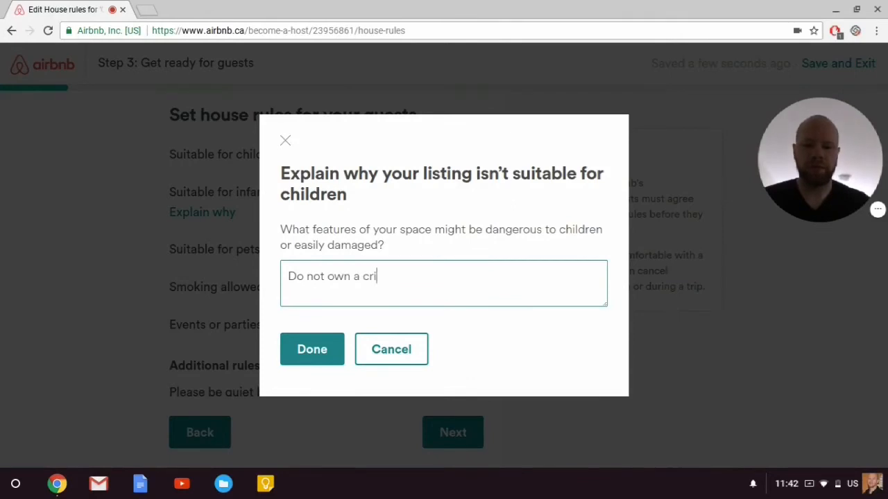
{"action": "type", "text": "b."}
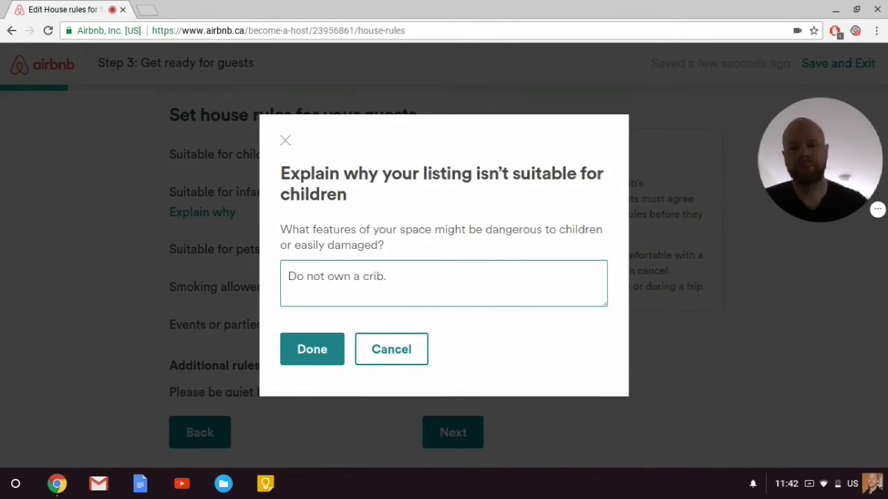
{"action": "left_click", "coordinate": [339, 345]}
{"action": "scroll", "coordinate": [421, 284], "scroll_direction": "down", "scroll_amount": 1}
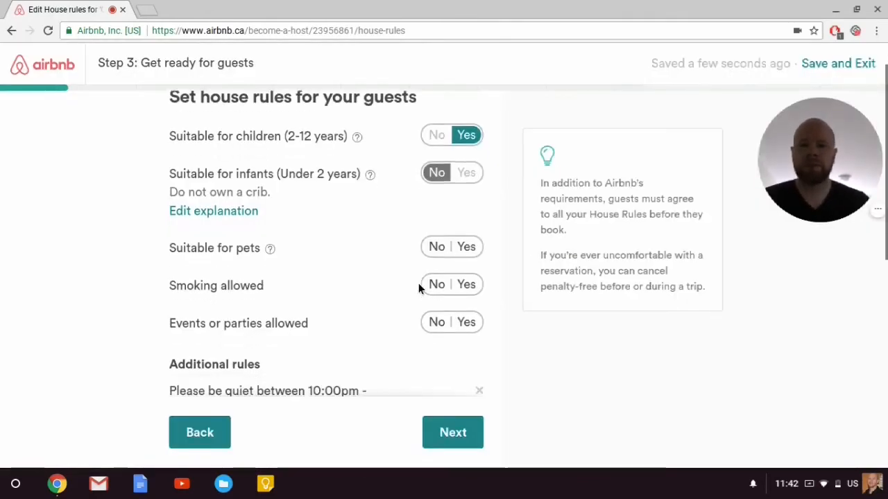
Set the house rules to not suitable for pets and smoking not allowed
{"action": "left_click", "coordinate": [437, 230]}
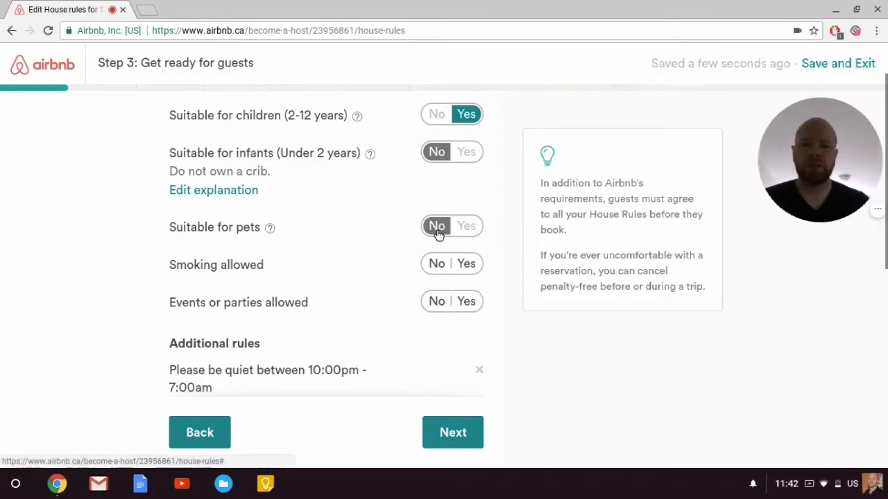
{"action": "scroll", "coordinate": [420, 247], "scroll_direction": "down", "scroll_amount": 1}
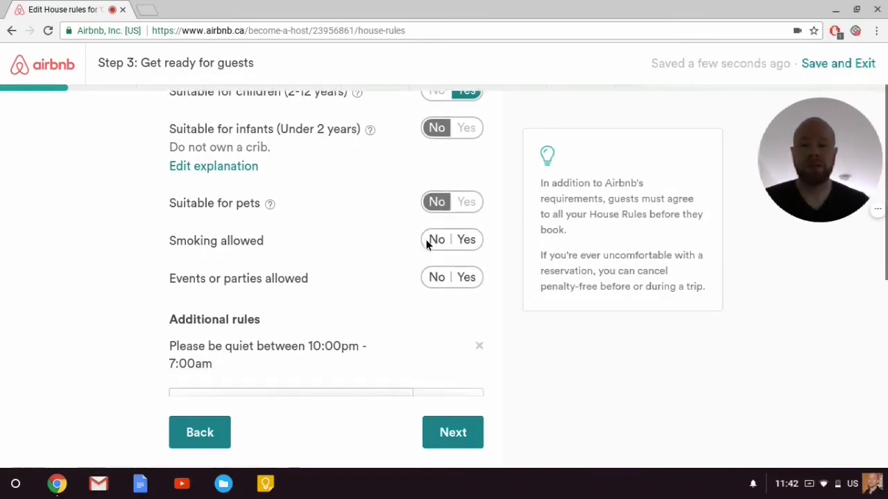
{"action": "left_click", "coordinate": [434, 241]}
{"action": "scroll", "coordinate": [387, 293], "scroll_direction": "down", "scroll_amount": 1}
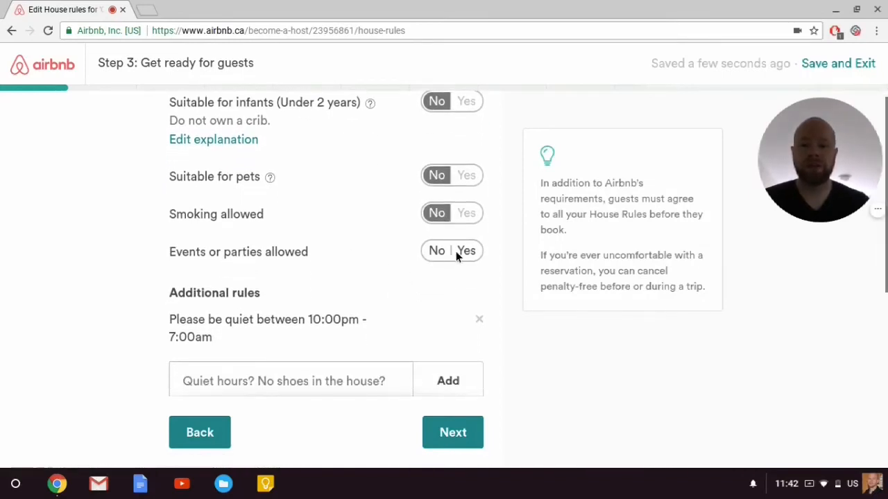
{"action": "left_click", "coordinate": [437, 252]}
{"action": "scroll", "coordinate": [323, 285], "scroll_direction": "down", "scroll_amount": 2}
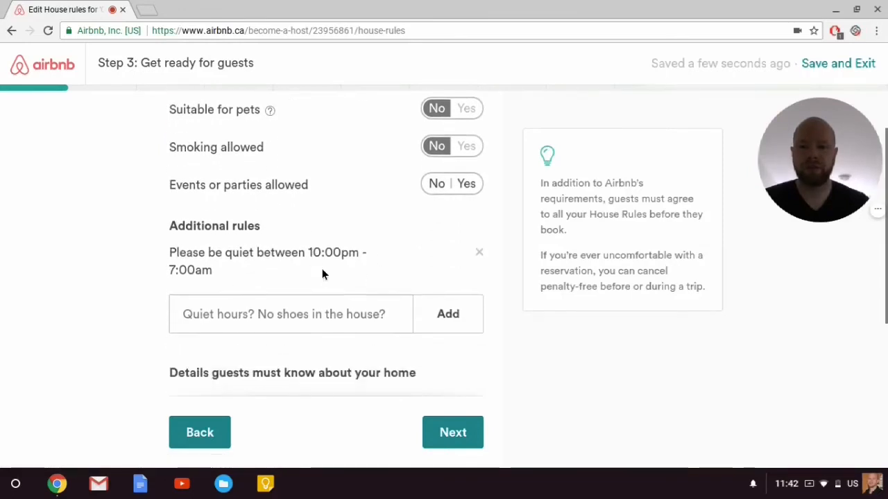
Mark "Must climb stairs" among the details guests must know, with the description "4 flights"
{"action": "scroll", "coordinate": [322, 273], "scroll_direction": "down", "scroll_amount": 3}
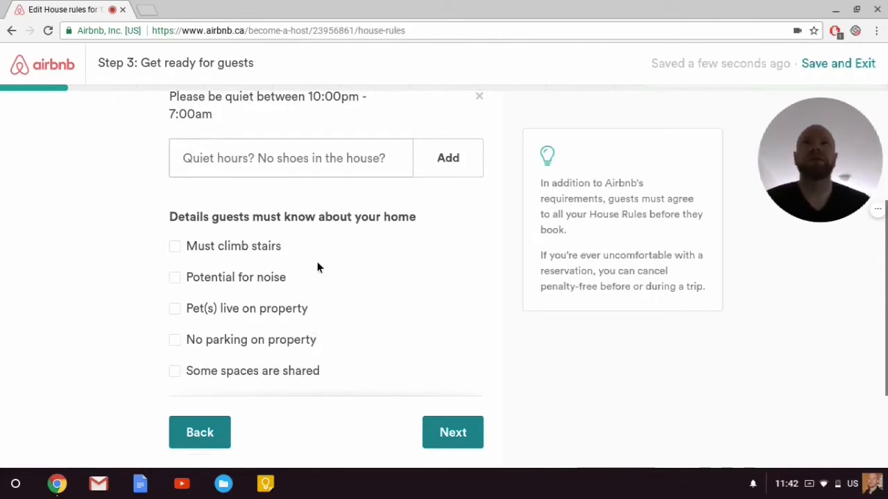
{"action": "scroll", "coordinate": [335, 271], "scroll_direction": "down", "scroll_amount": 1}
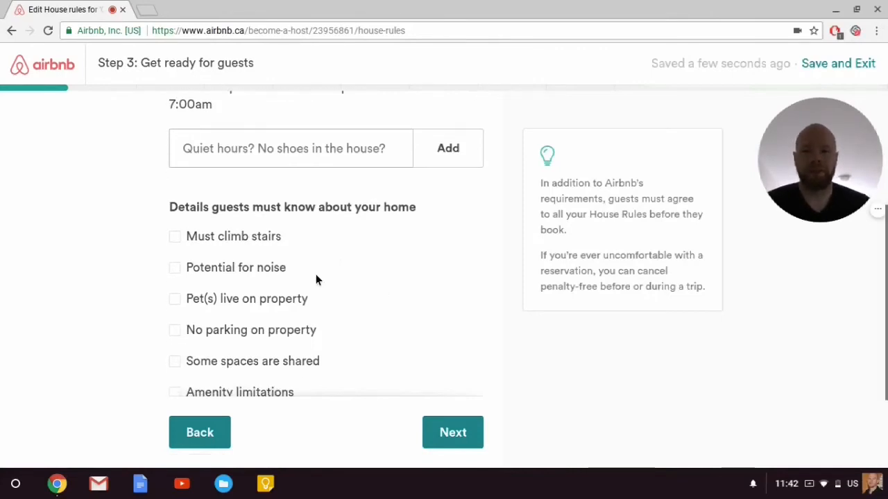
{"action": "left_click", "coordinate": [228, 242]}
{"action": "scroll", "coordinate": [504, 247], "scroll_direction": "down", "scroll_amount": 1}
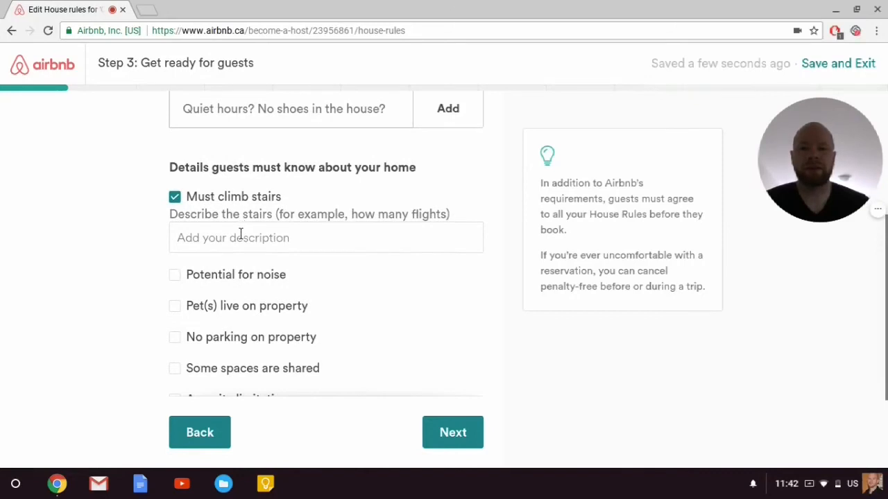
{"action": "left_click", "coordinate": [240, 236]}
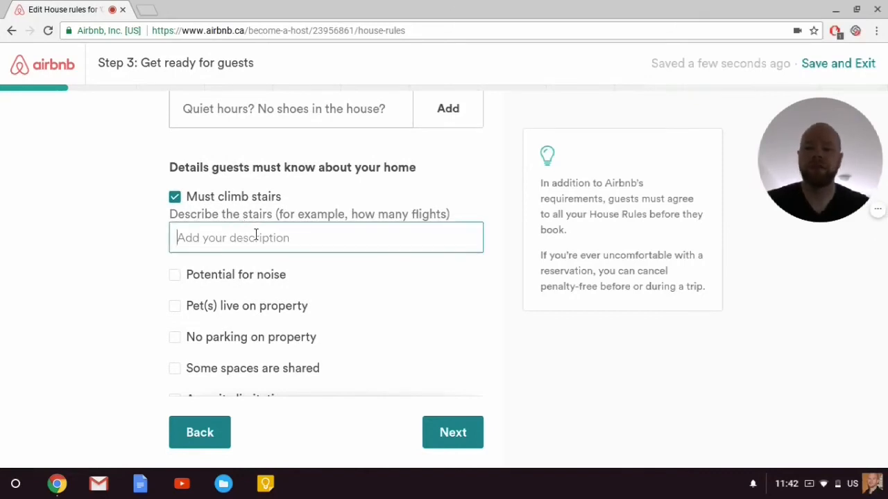
{"action": "type", "text": "4 flighrs"}
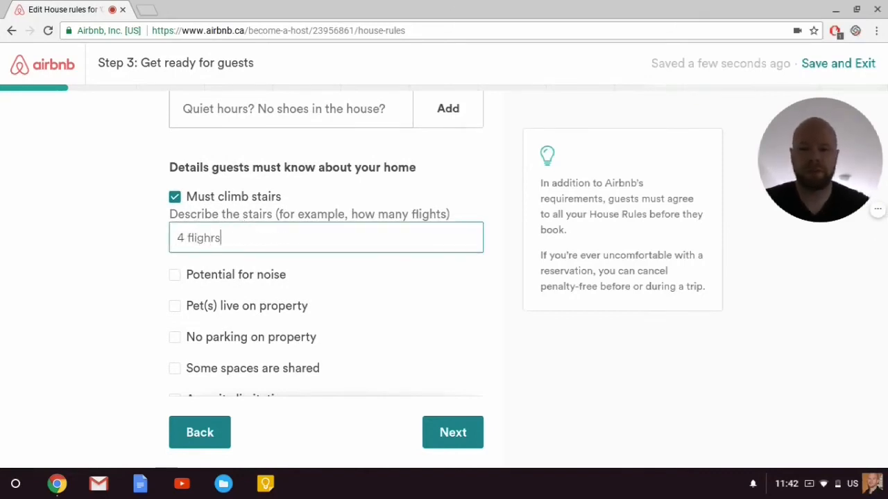
{"action": "key", "text": "BackSpace"}
{"action": "type", "text": "t"}
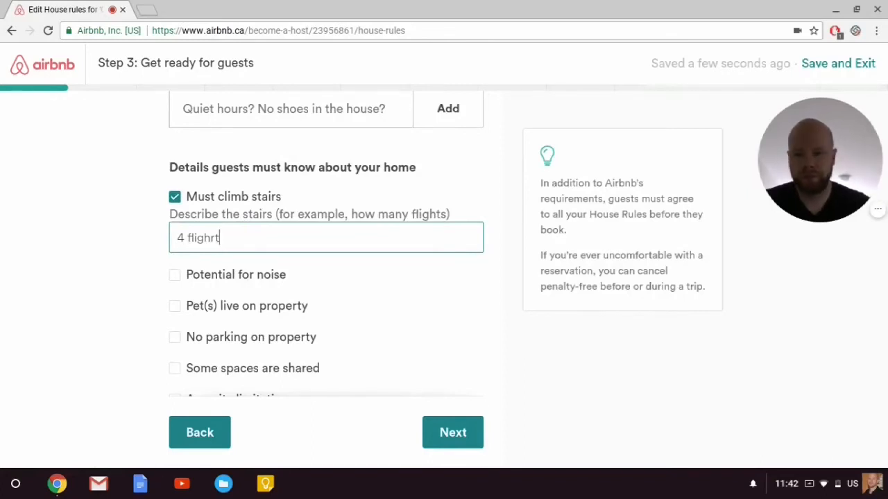
{"action": "key", "text": "BackSpace"}
{"action": "key", "text": "BackSpace"}
{"action": "type", "text": "ts"}
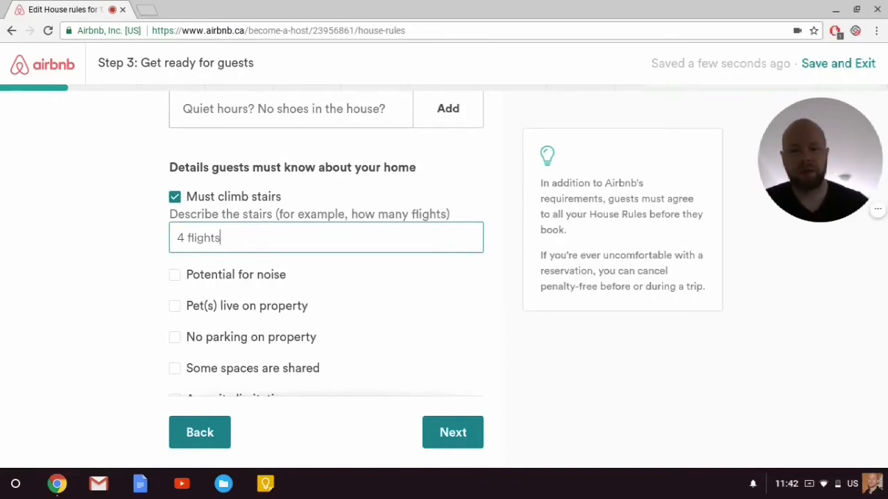
{"action": "left_click", "coordinate": [91, 171]}
Mark "Potential for noise" and describe it as "My home home is downtown."
{"action": "scroll", "coordinate": [254, 244], "scroll_direction": "down", "scroll_amount": 1}
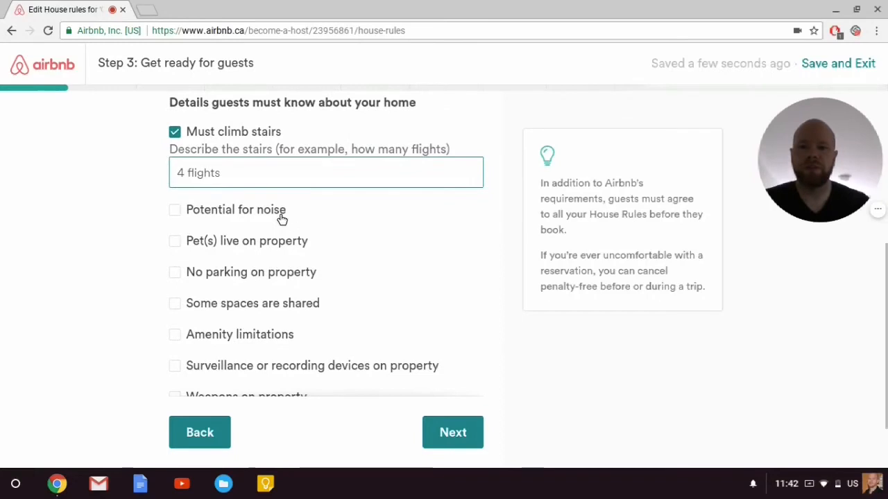
{"action": "left_click", "coordinate": [280, 218]}
{"action": "left_click", "coordinate": [277, 257]}
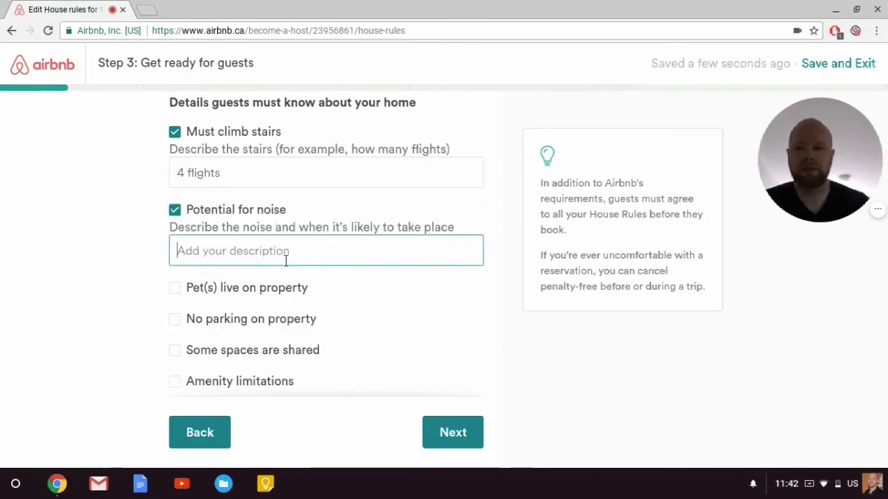
{"action": "type", "text": "M"}
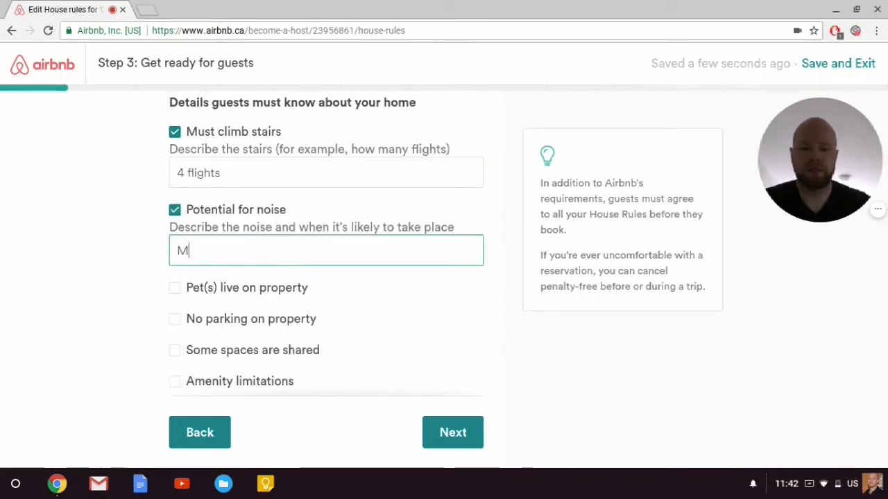
{"action": "type", "text": "y home home is "}
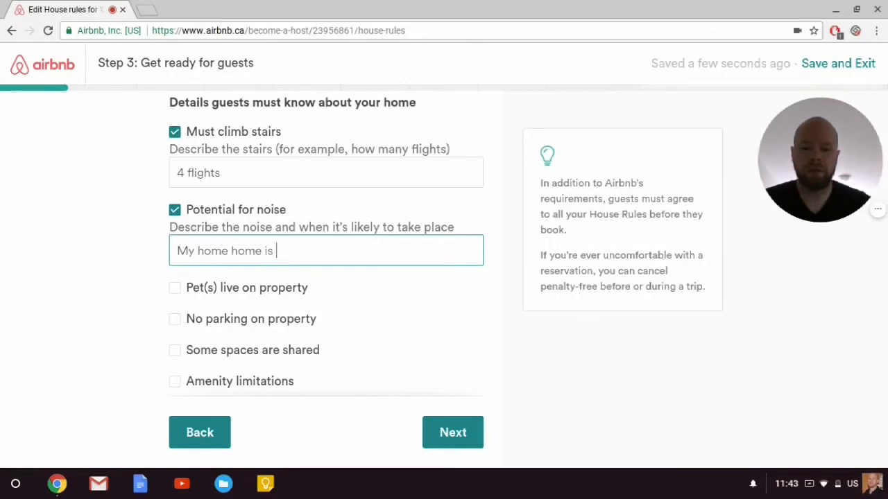
{"action": "type", "text": "dowt"}
{"action": "type", "text": "n"}
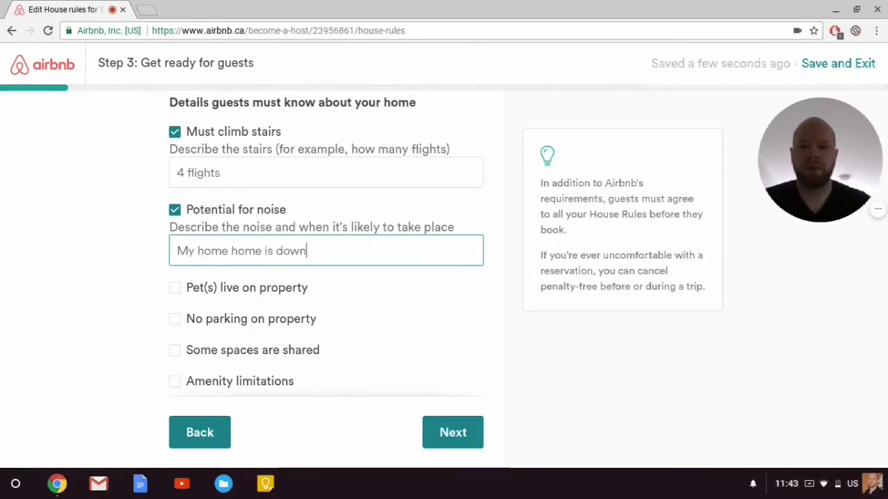
{"action": "type", "text": "town"}
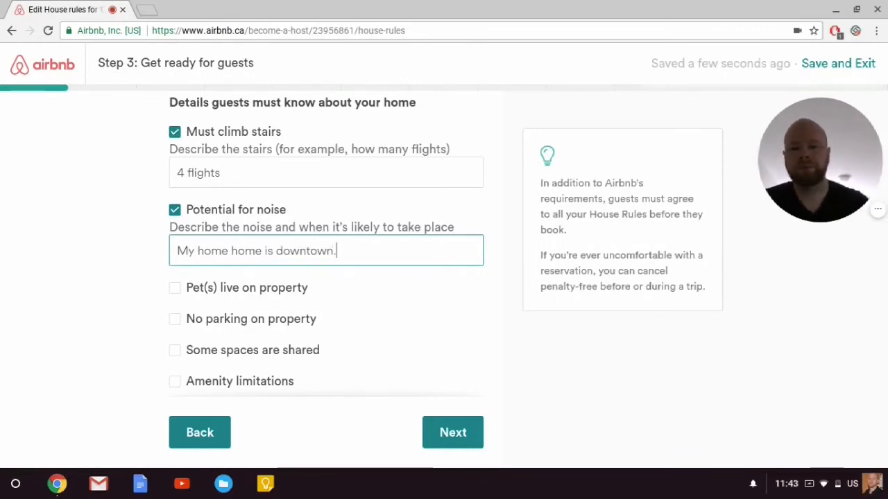
{"action": "type", "text": "."}
Mark "Surveillance or recording devices on property", describe it as "Security camera at outside entrance." and continue past the house rules
{"action": "scroll", "coordinate": [70, 247], "scroll_direction": "down", "scroll_amount": 1}
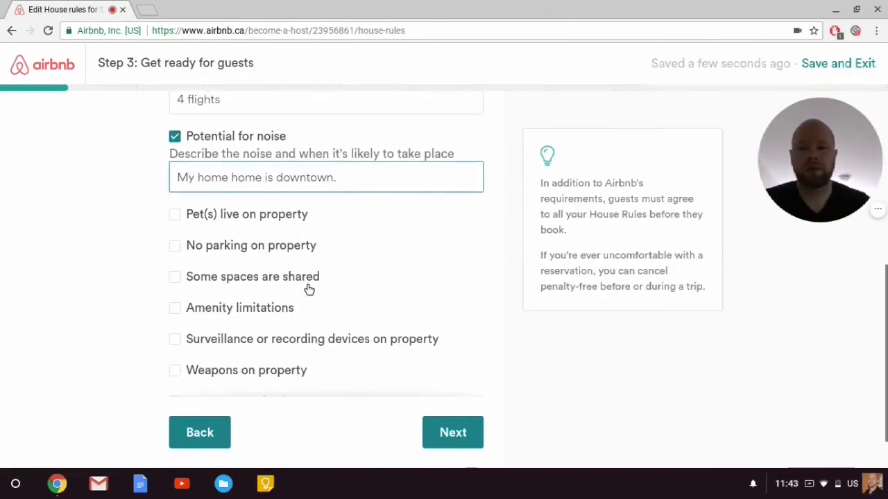
{"action": "scroll", "coordinate": [309, 289], "scroll_direction": "down", "scroll_amount": 1}
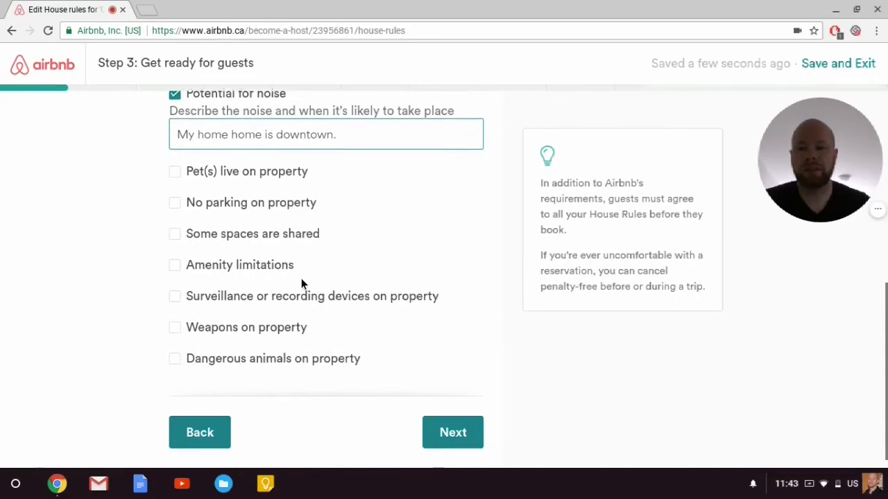
{"action": "left_click", "coordinate": [360, 287]}
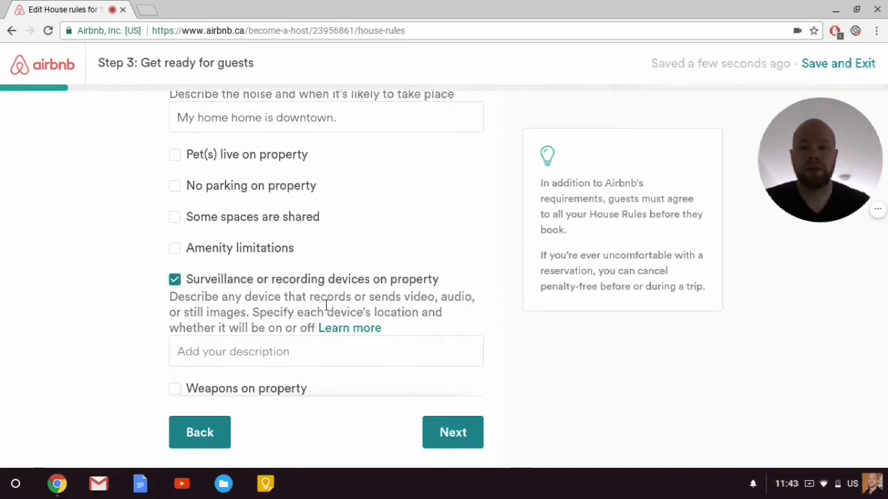
{"action": "left_click", "coordinate": [305, 351]}
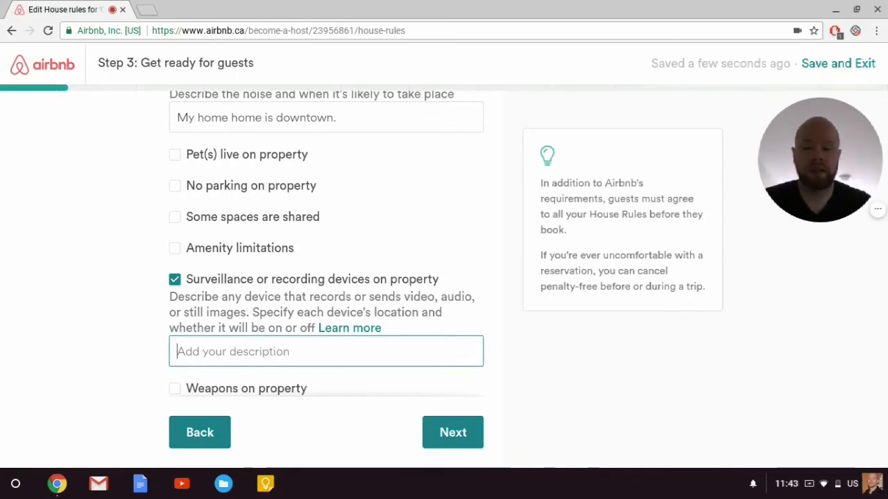
{"action": "type", "text": "Security camera"}
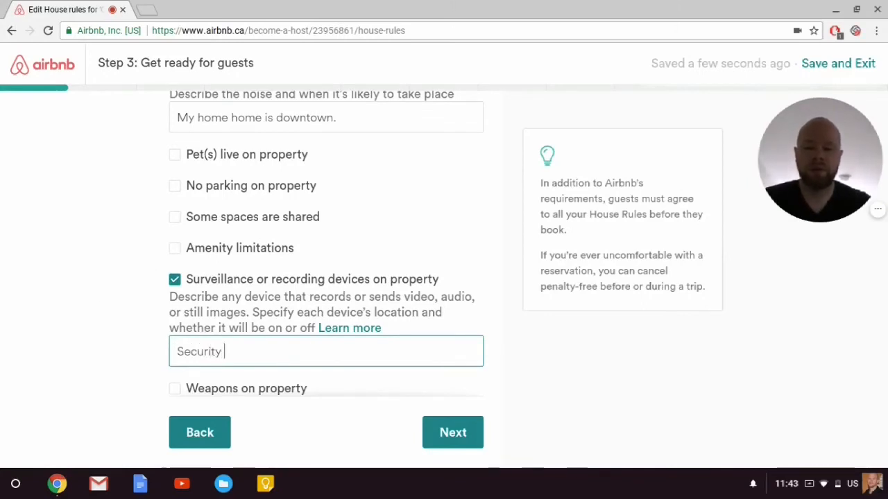
{"action": "type", "text": " a"}
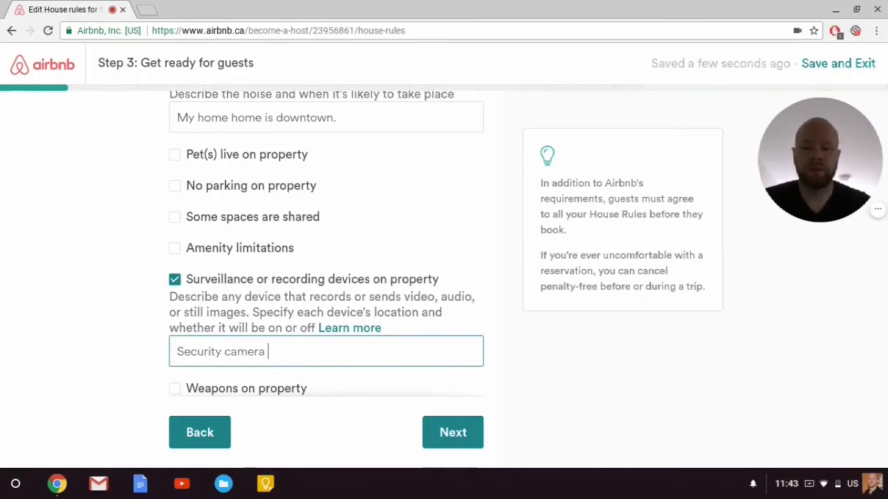
{"action": "type", "text": "at outsid"}
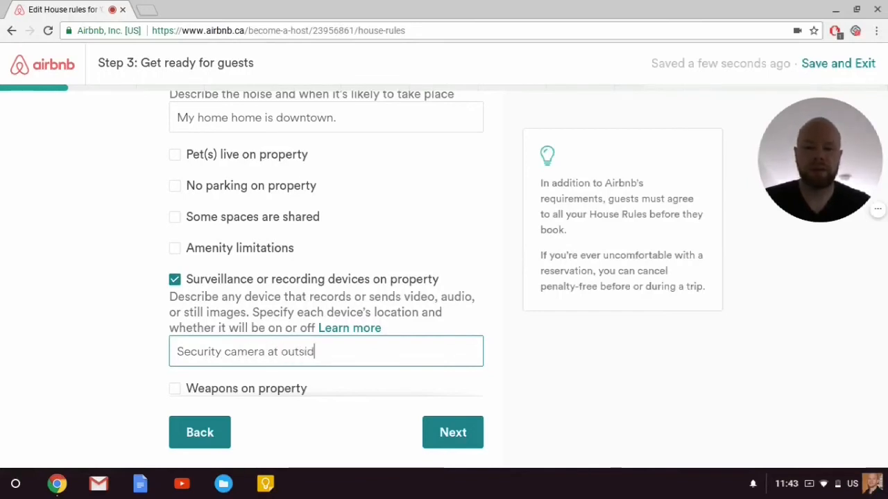
{"action": "type", "text": "e entrane"}
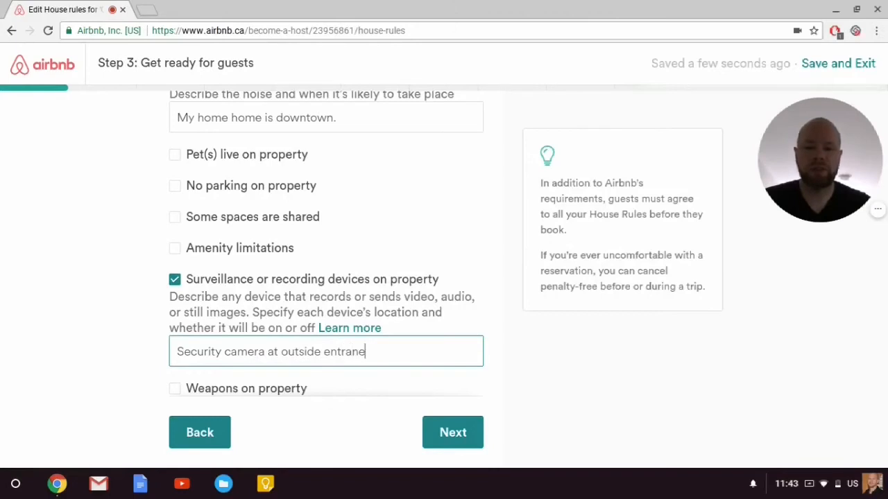
{"action": "key", "text": "BackSpace"}
{"action": "type", "text": "ce"}
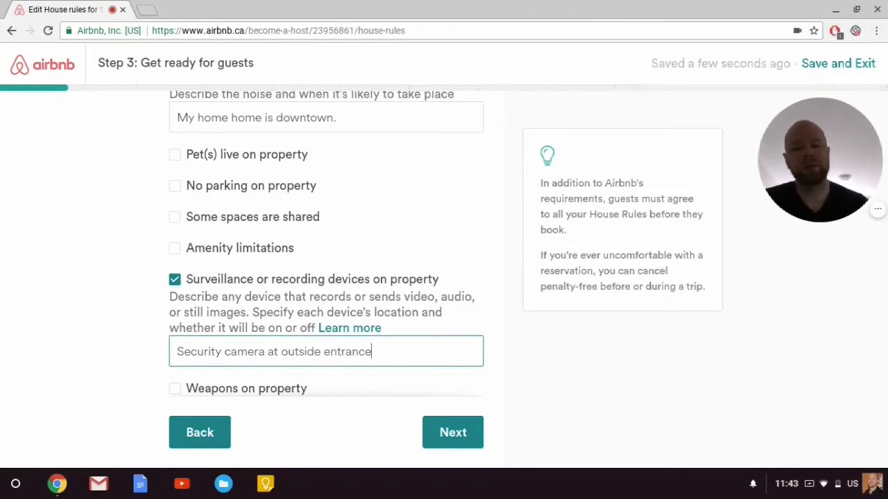
{"action": "type", "text": "."}
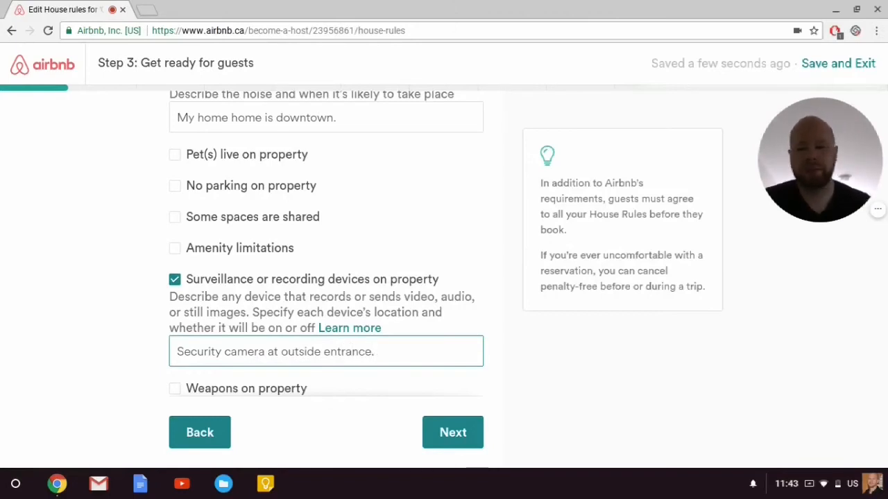
{"action": "scroll", "coordinate": [37, 378], "scroll_direction": "down", "scroll_amount": 2}
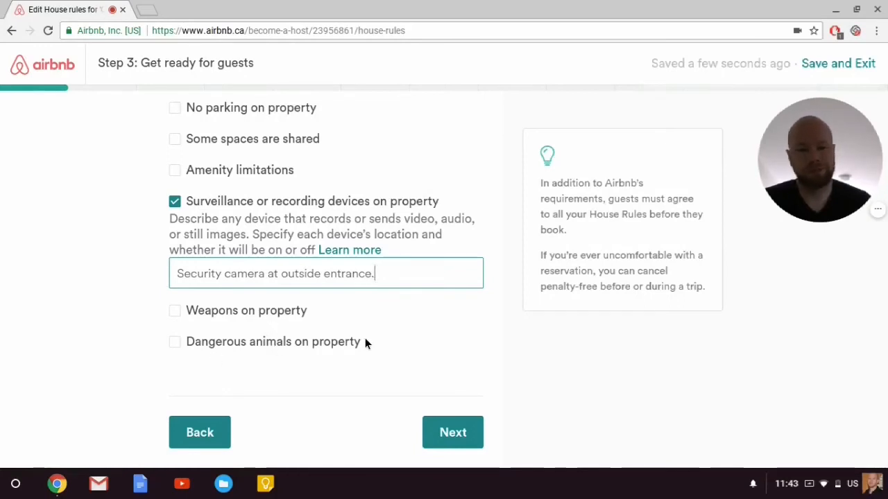
{"action": "left_click", "coordinate": [453, 431]}
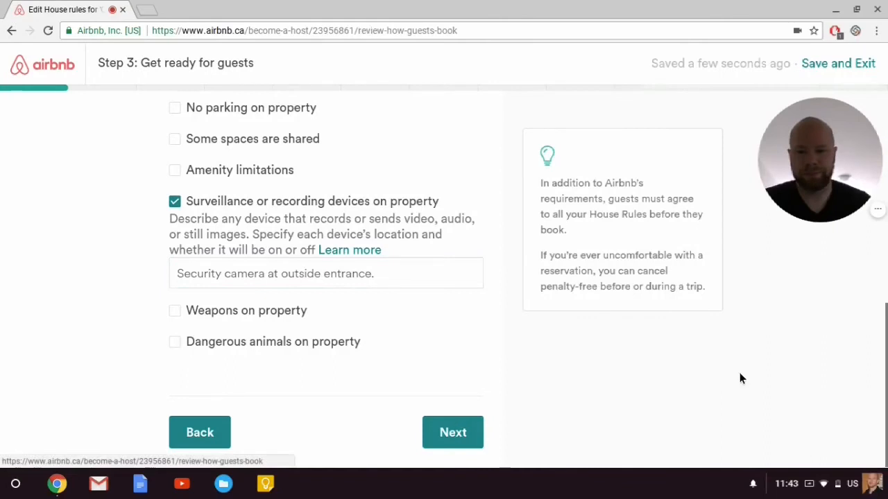
Read through how guests will book, continue, and agree to keep the calendar up to date before moving on to the availability questions
{"action": "scroll", "coordinate": [569, 385], "scroll_direction": "up", "scroll_amount": 2}
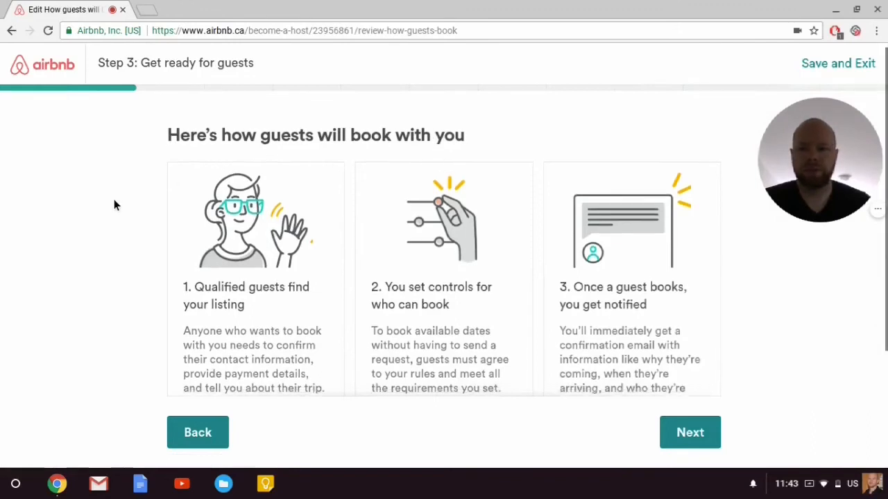
{"action": "scroll", "coordinate": [114, 199], "scroll_direction": "down", "scroll_amount": 1}
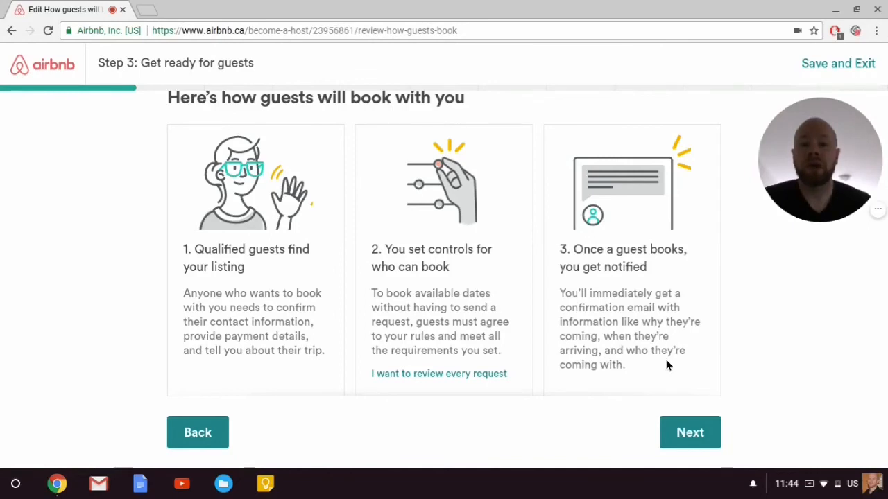
{"action": "scroll", "coordinate": [154, 336], "scroll_direction": "down", "scroll_amount": 3}
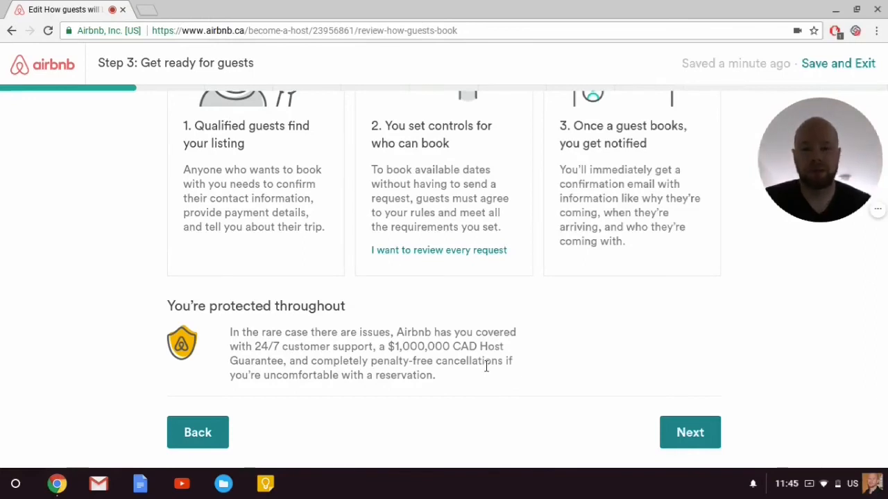
{"action": "left_click", "coordinate": [695, 437]}
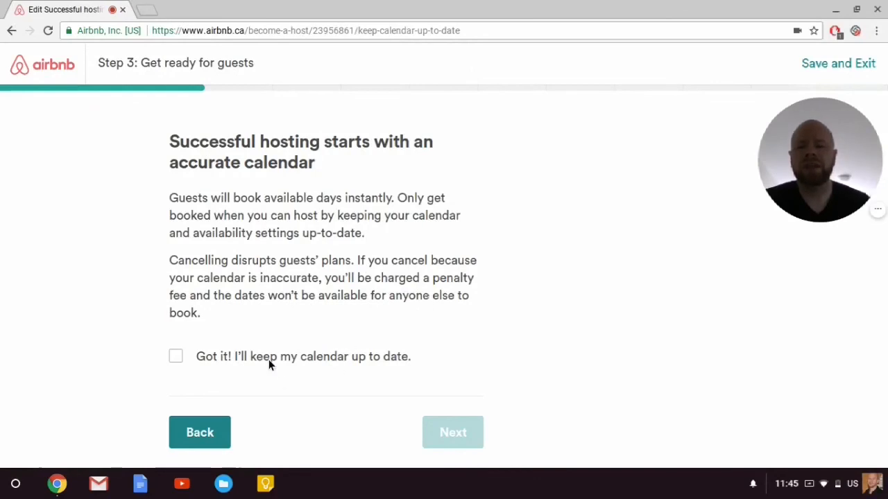
{"action": "left_click", "coordinate": [178, 358]}
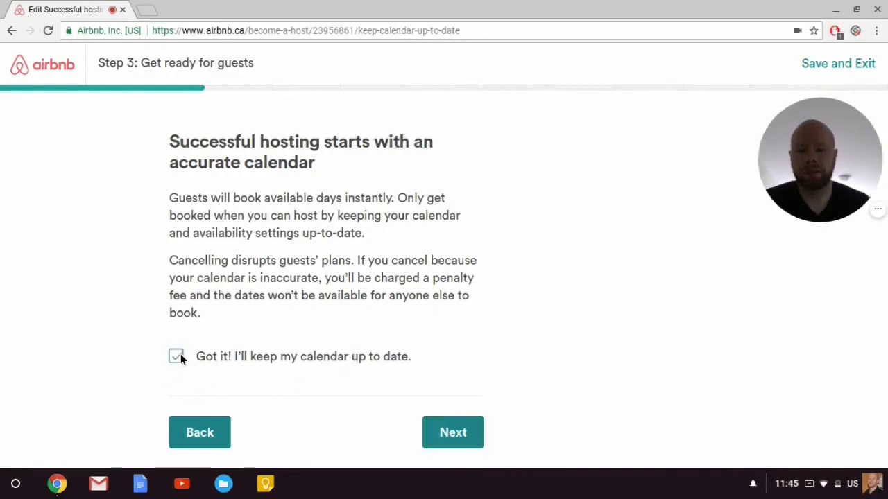
{"action": "left_click", "coordinate": [460, 438]}
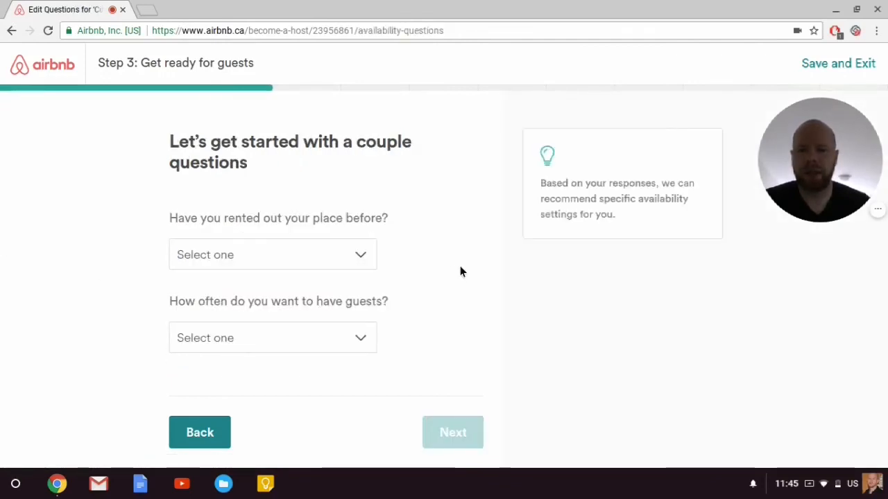
Answer the availability questions with "I have" for renting before and "As often as possible" for guest frequency, and continue
{"action": "left_click", "coordinate": [337, 256]}
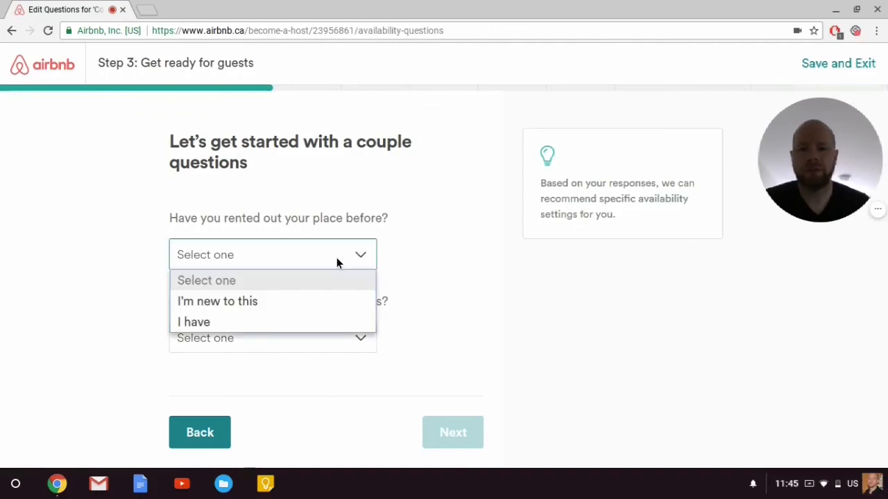
{"action": "left_click", "coordinate": [209, 319]}
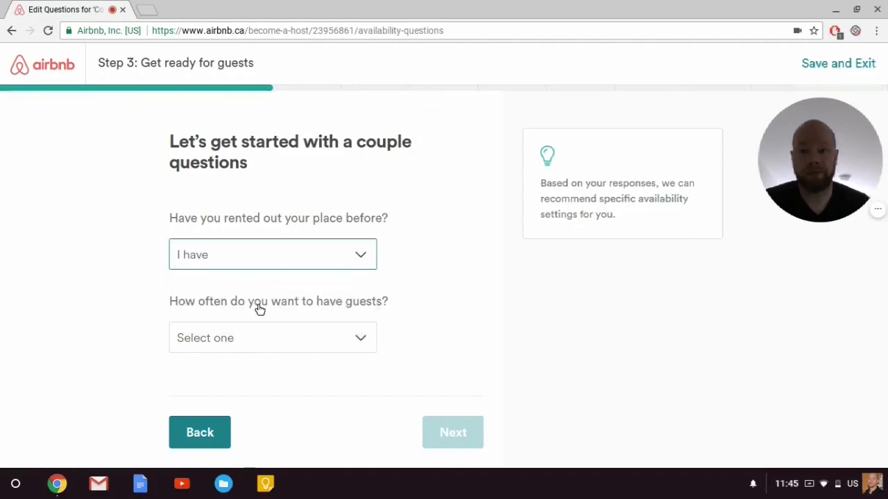
{"action": "left_click", "coordinate": [354, 338]}
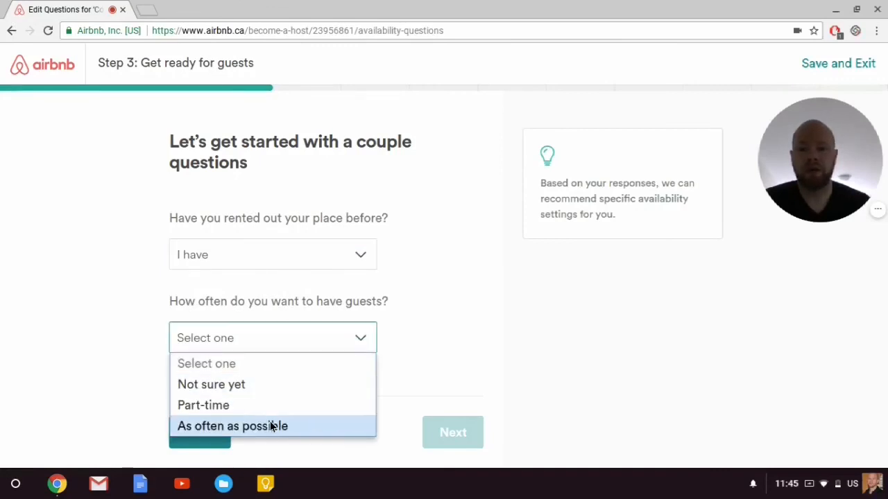
{"action": "left_click", "coordinate": [271, 425]}
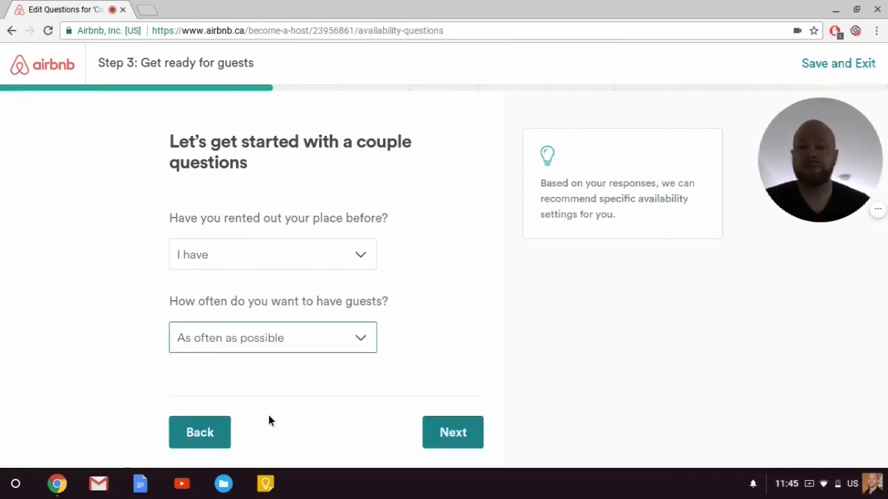
{"action": "left_click", "coordinate": [461, 435]}
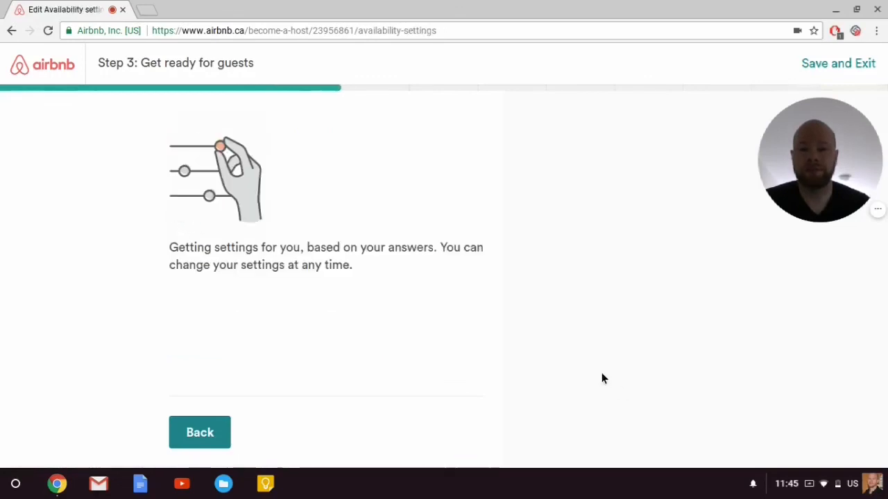